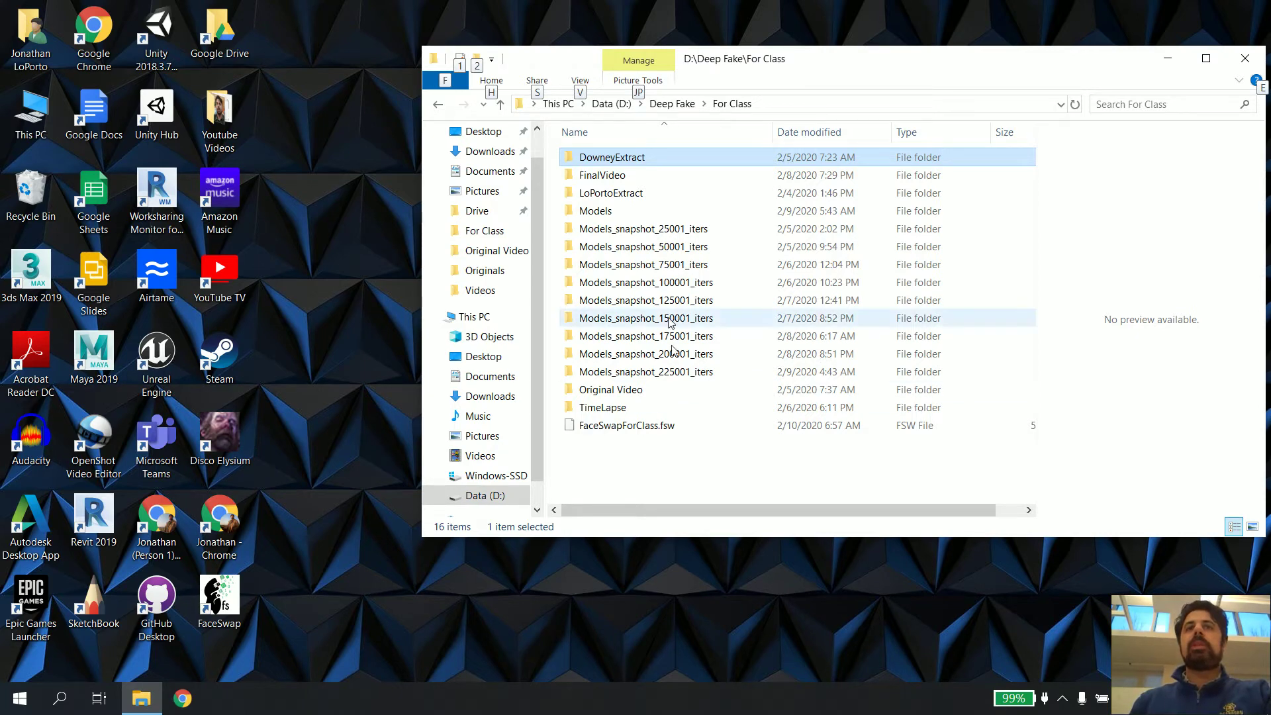
# - Open DowneyExtract\Sort and scroll through its extracted face thumbnails
pyautogui.moveTo(661, 158)
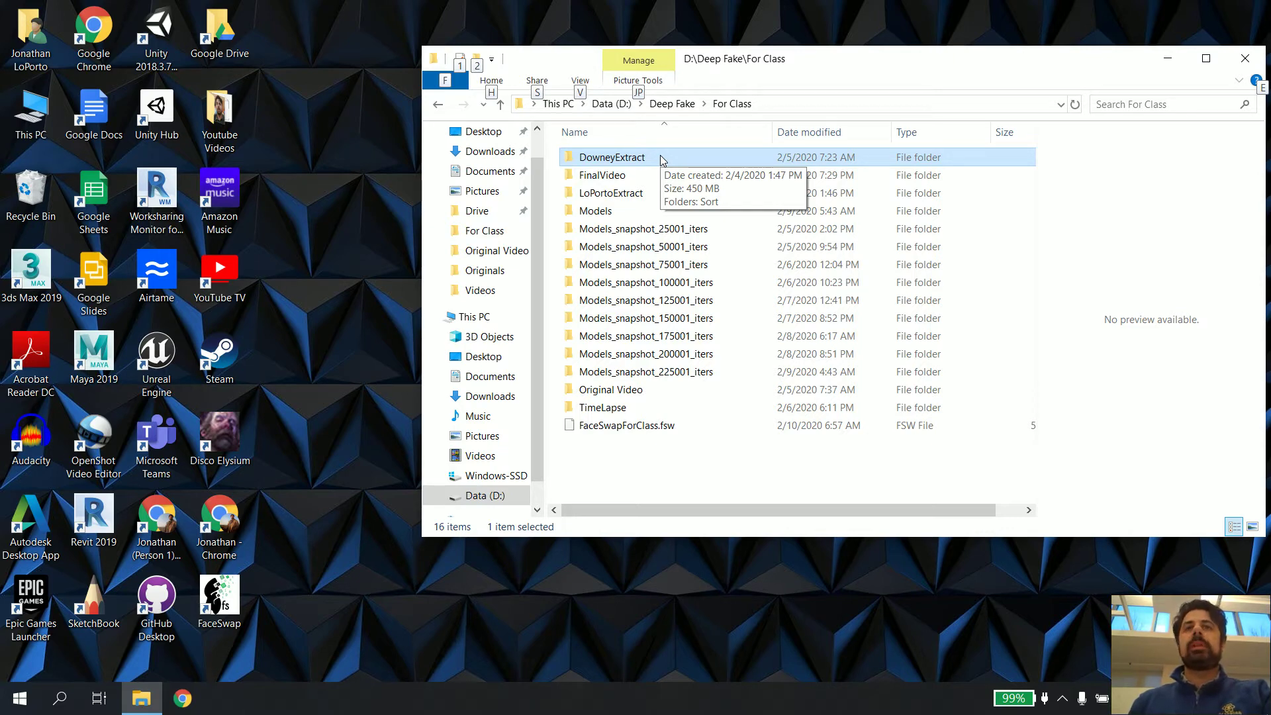
pyautogui.doubleClick(606, 159)
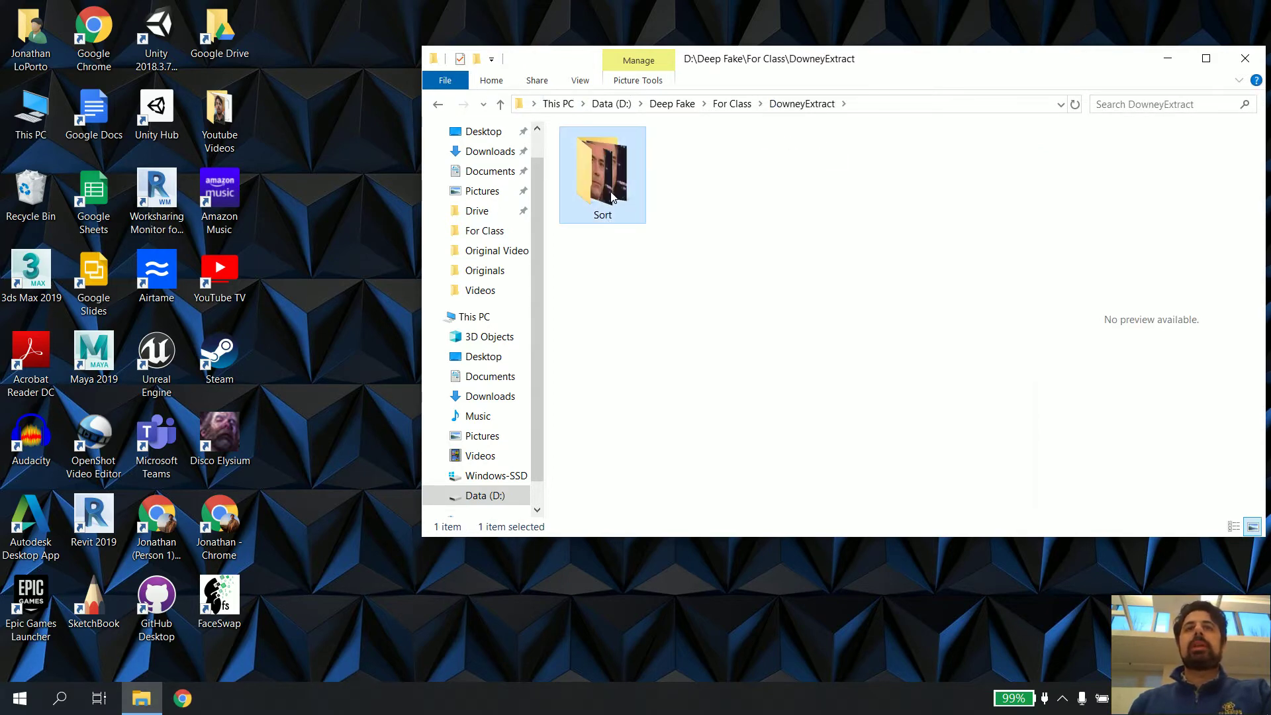
pyautogui.doubleClick(609, 198)
pyautogui.scroll(-1, 727, 260)
pyautogui.scroll(-15, 726, 260)
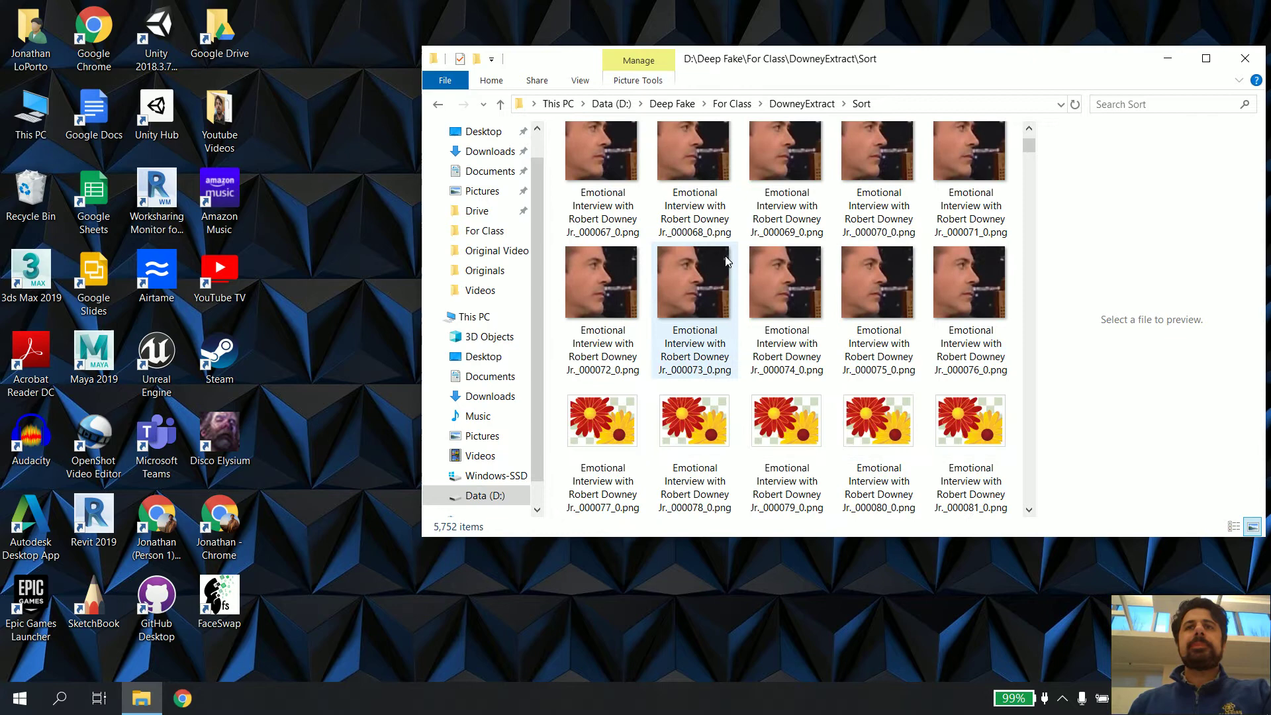
pyautogui.click(1030, 510)
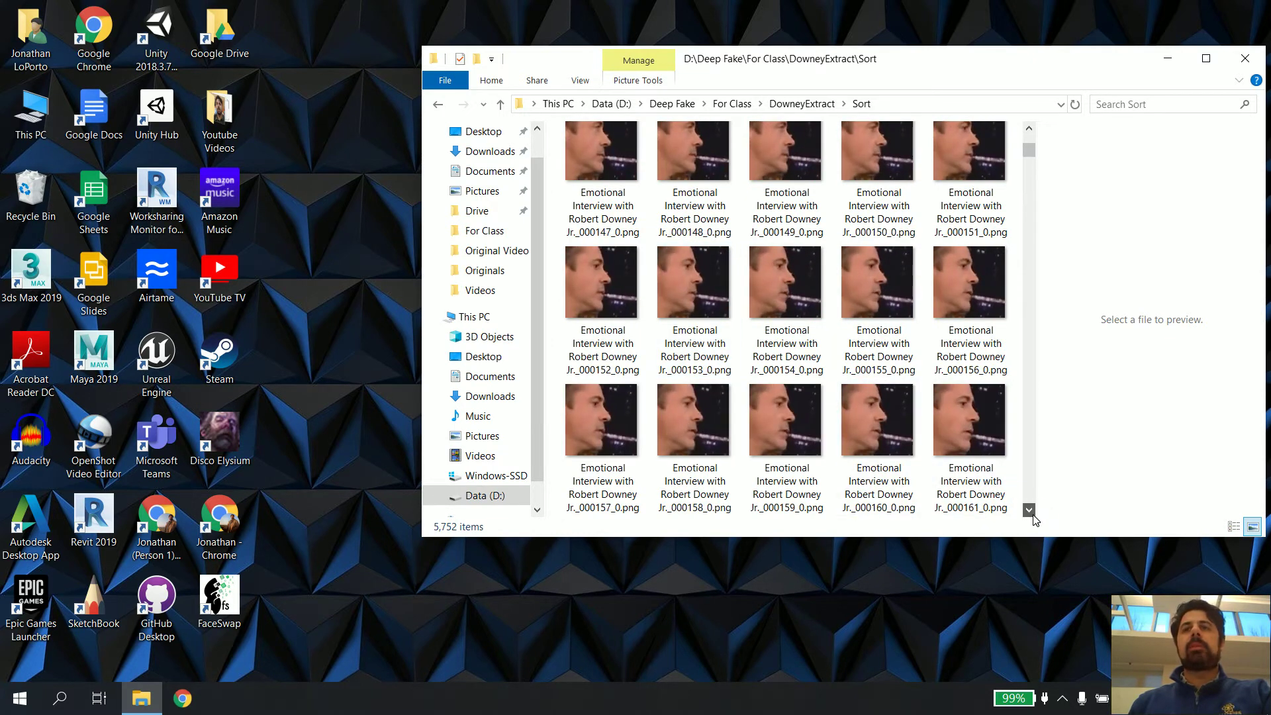
pyautogui.moveTo(1034, 519); pyautogui.dragTo(1035, 520)
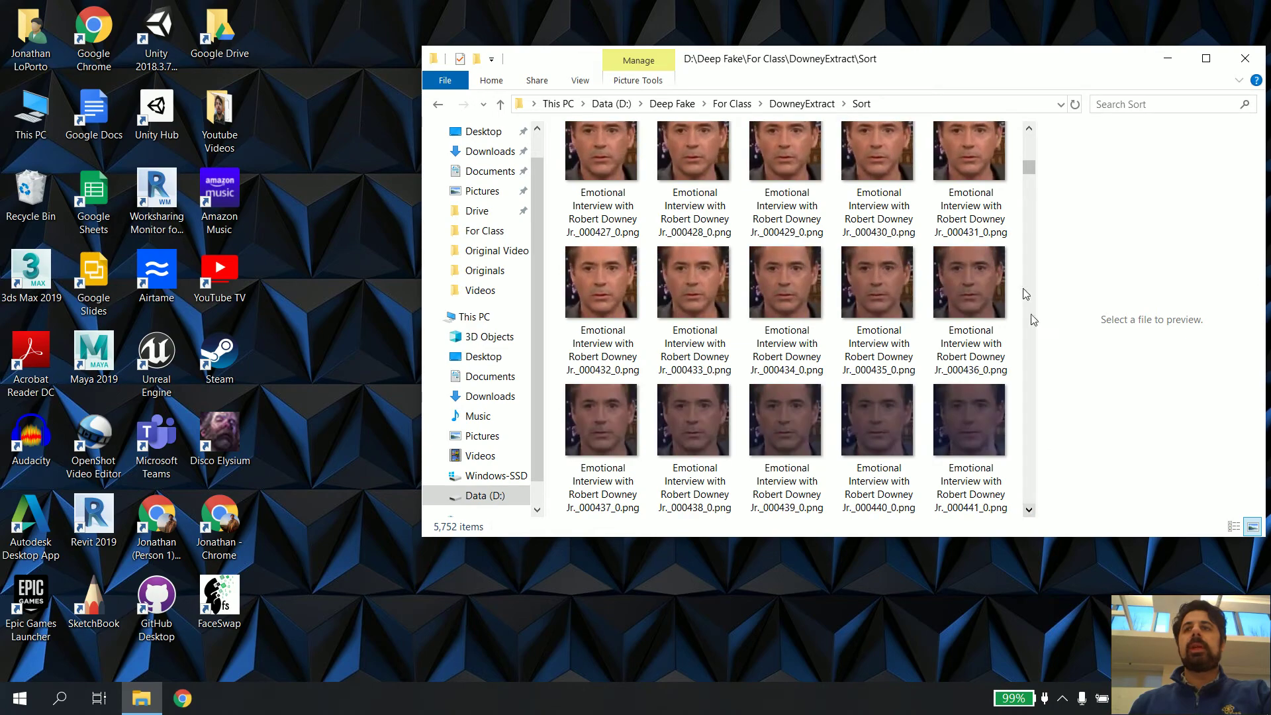
pyautogui.moveTo(1029, 167); pyautogui.dragTo(1019, 405)
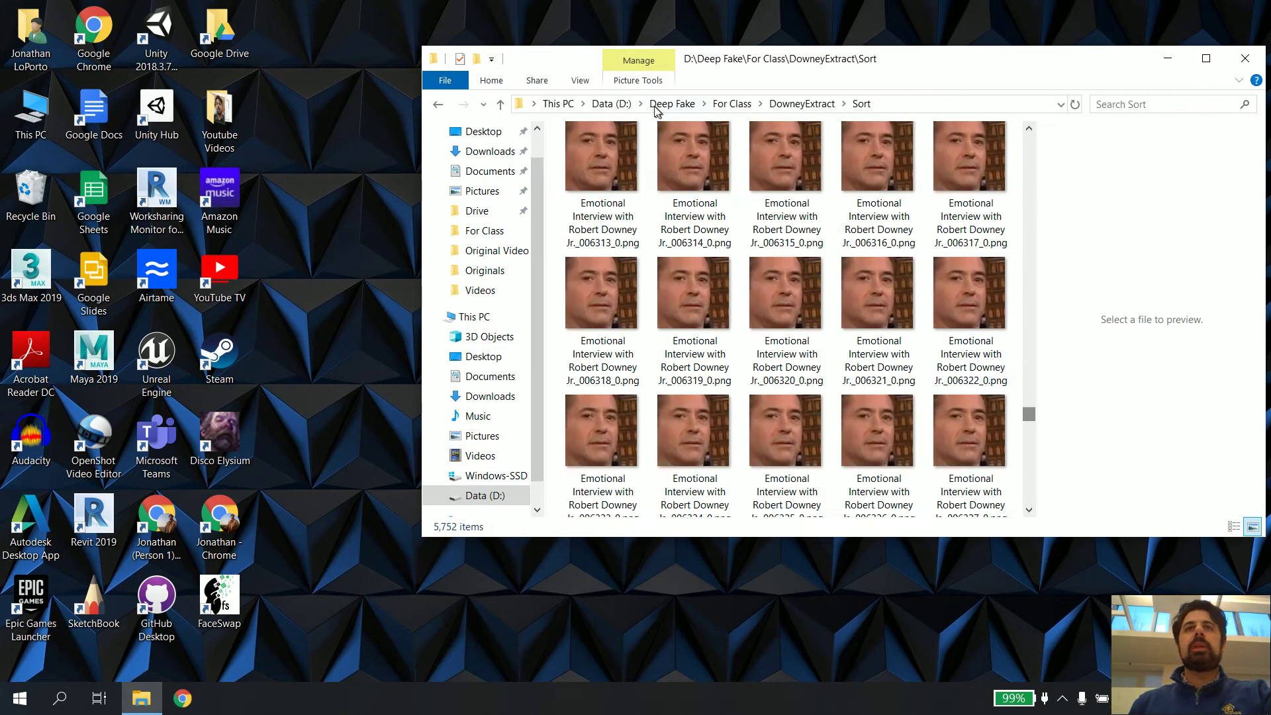
# - Go back to For Class and open LoPortoExtract\Sorted
pyautogui.hotkey('alt', 'Up')
pyautogui.click(733, 105)
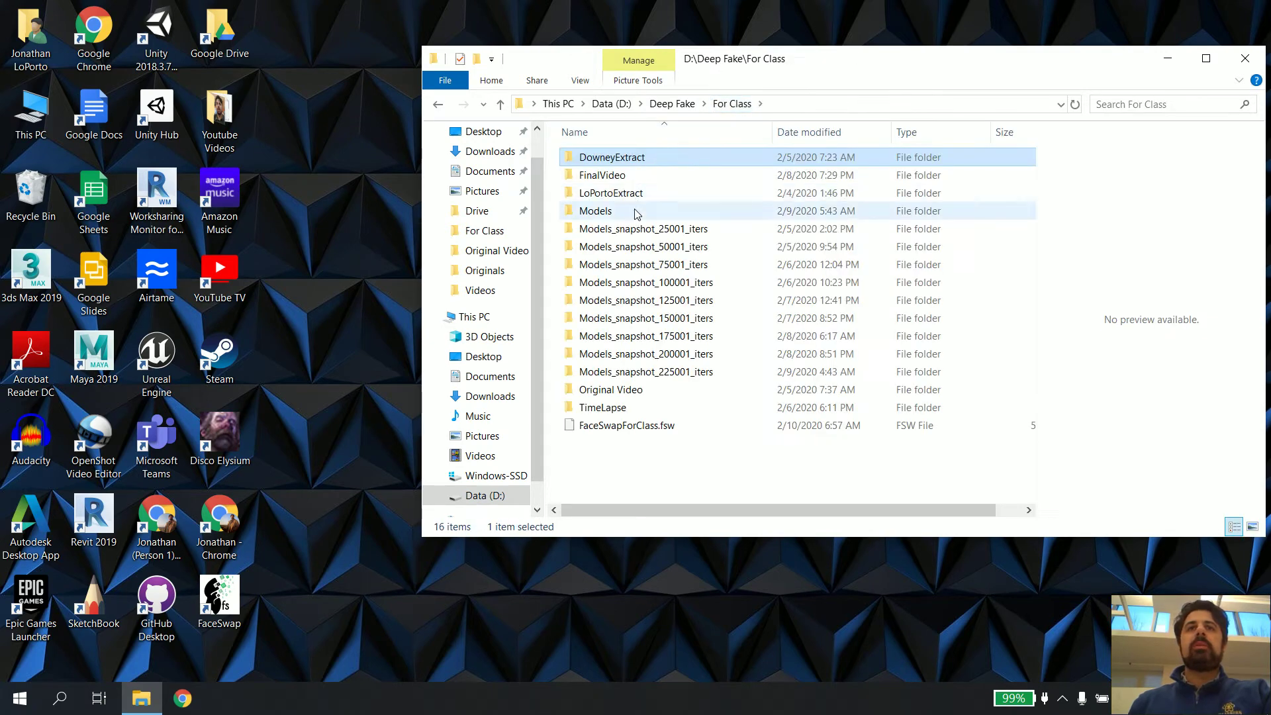
pyautogui.doubleClick(632, 197)
pyautogui.doubleClick(627, 190)
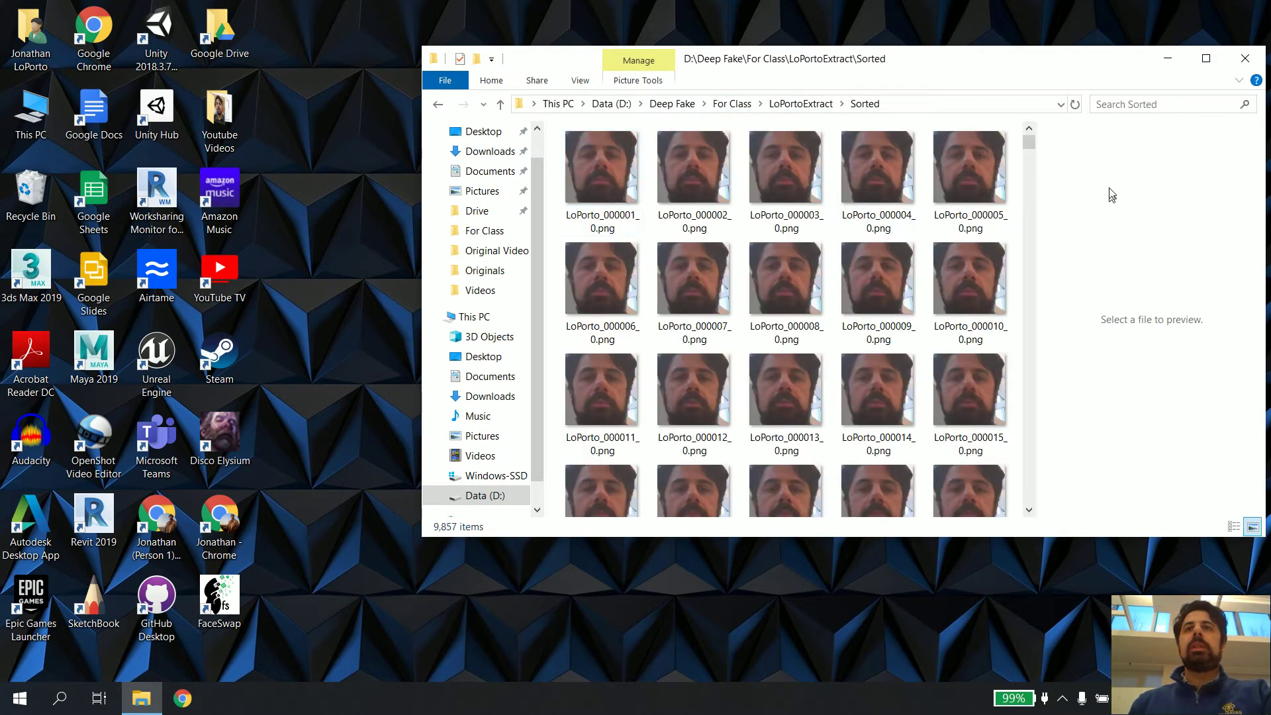
# - Scroll through the 9,857 LoPorto faces, close Explorer and quit the Backup and Sync error
pyautogui.moveTo(1031, 133); pyautogui.dragTo(1023, 327)
pyautogui.moveTo(1029, 515); pyautogui.dragTo(1030, 515)
pyautogui.click(1029, 129)
pyautogui.moveTo(1030, 130); pyautogui.dragTo(1032, 132)
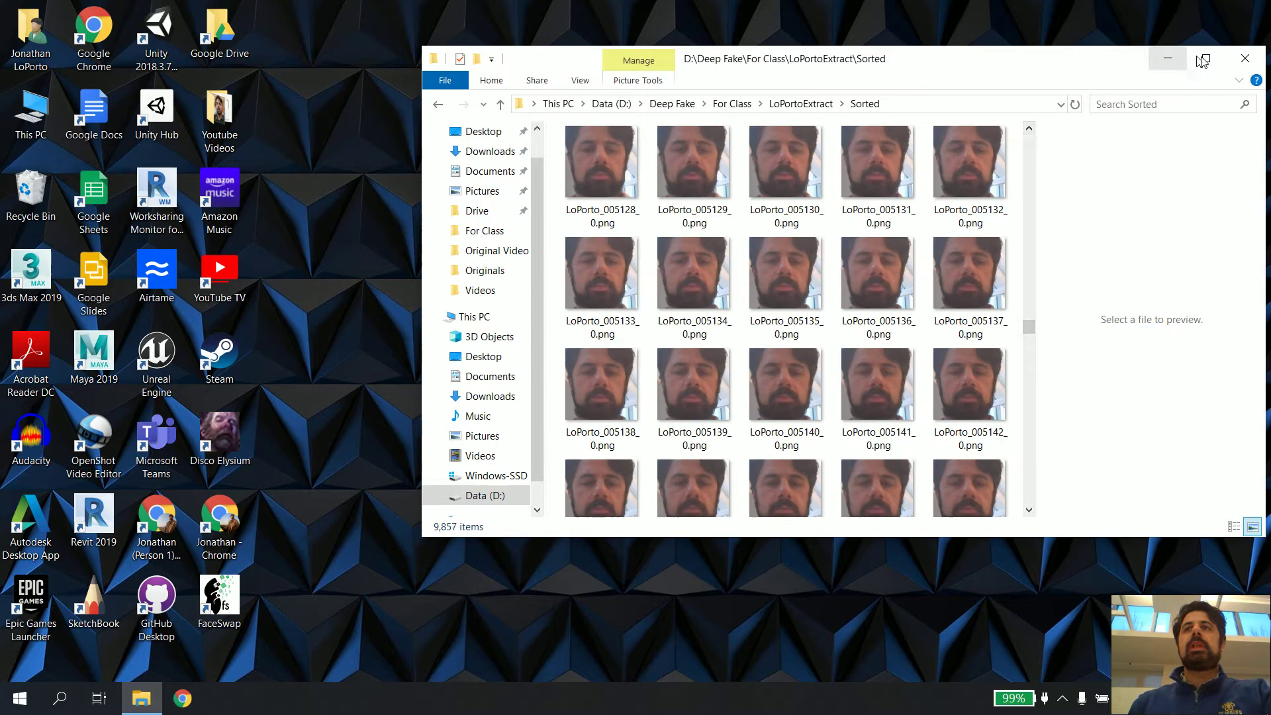
pyautogui.click(1245, 58)
pyautogui.click(752, 390)
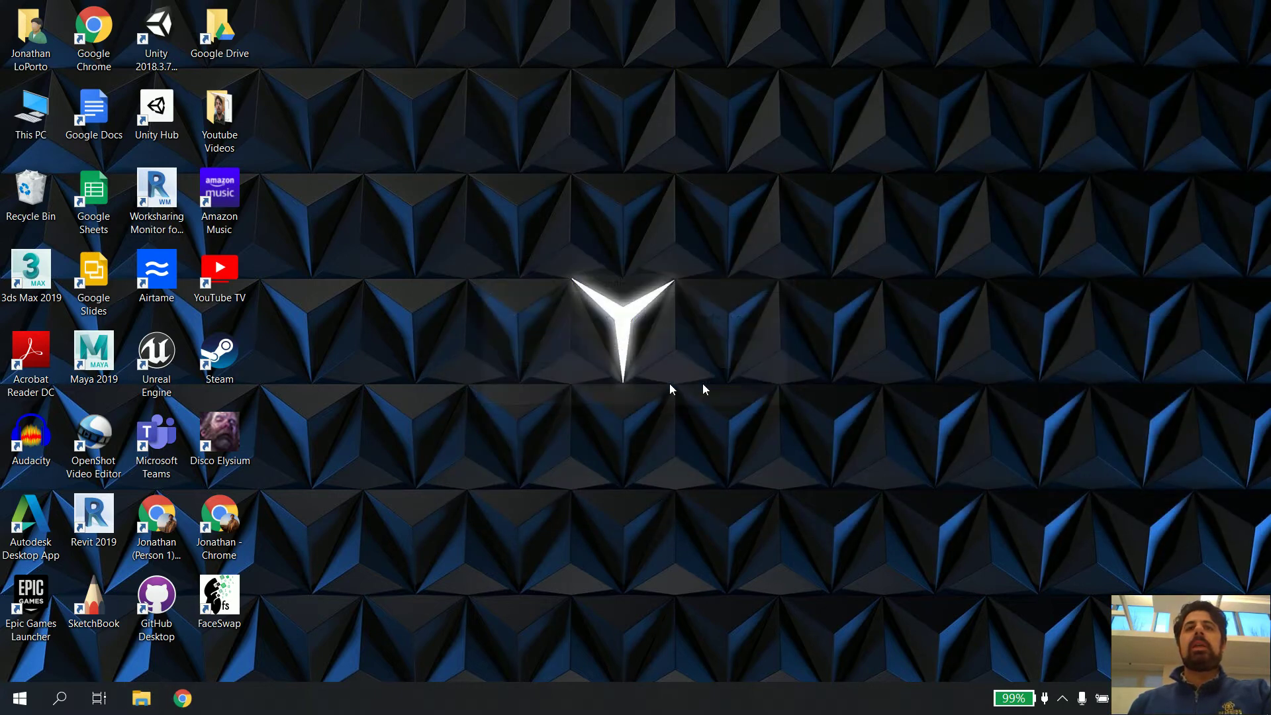
# - Launch Faceswap, reload the FaceSwapForClass.fsw session and maximize the window
pyautogui.doubleClick(238, 590)
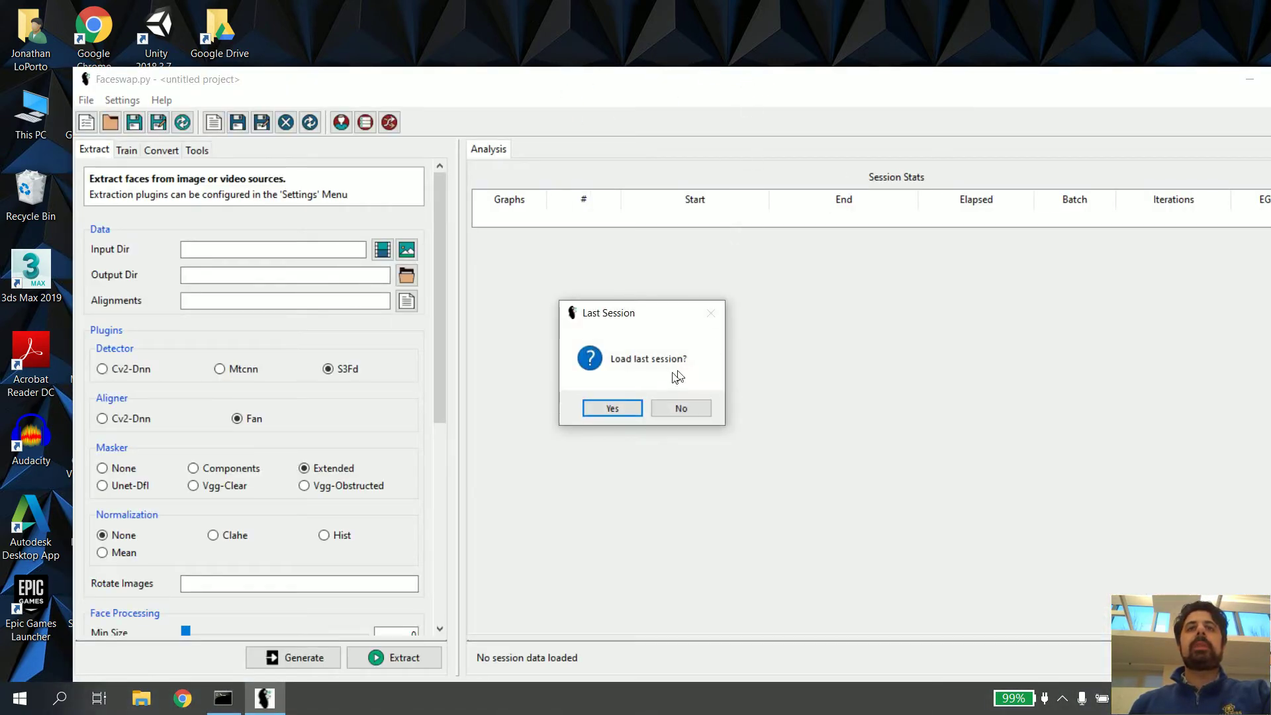
pyautogui.click(612, 409)
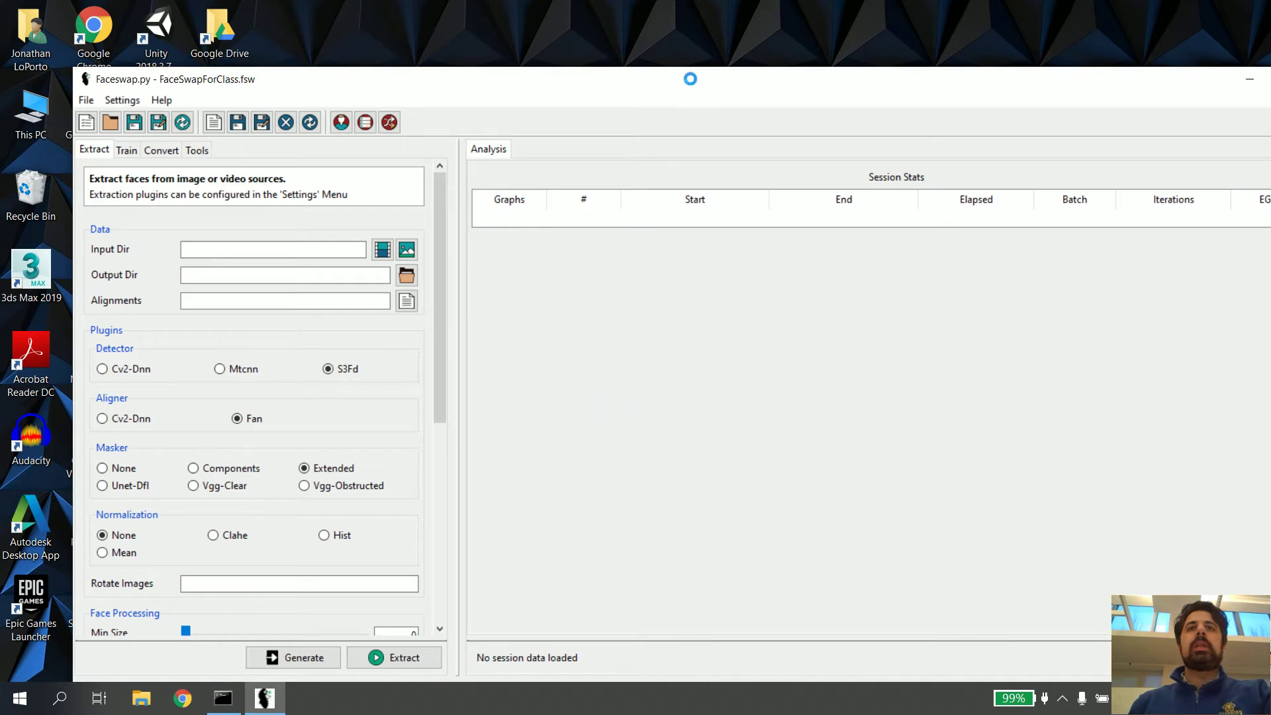
pyautogui.moveTo(694, 83); pyautogui.dragTo(604, 49)
pyautogui.click(1199, 46)
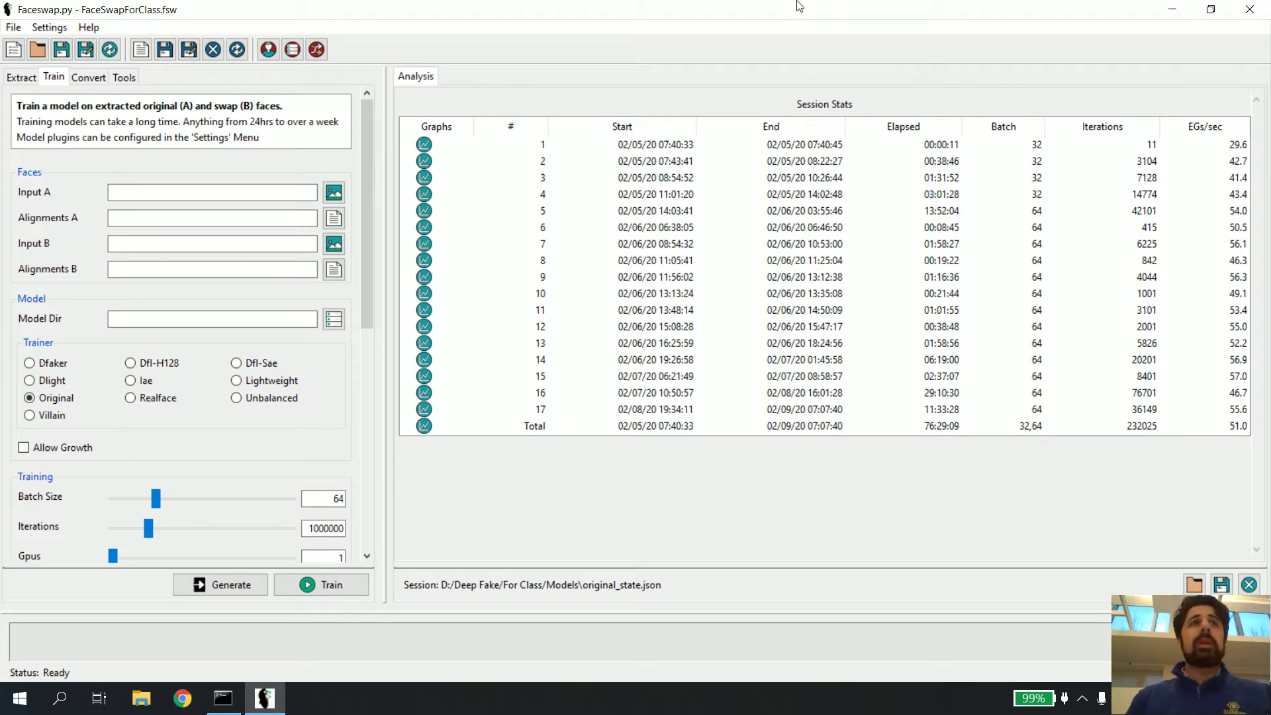
# - In Tools > Alignments, keep Remove-Faces and load the interview's .fsa from Original Video
pyautogui.click(125, 78)
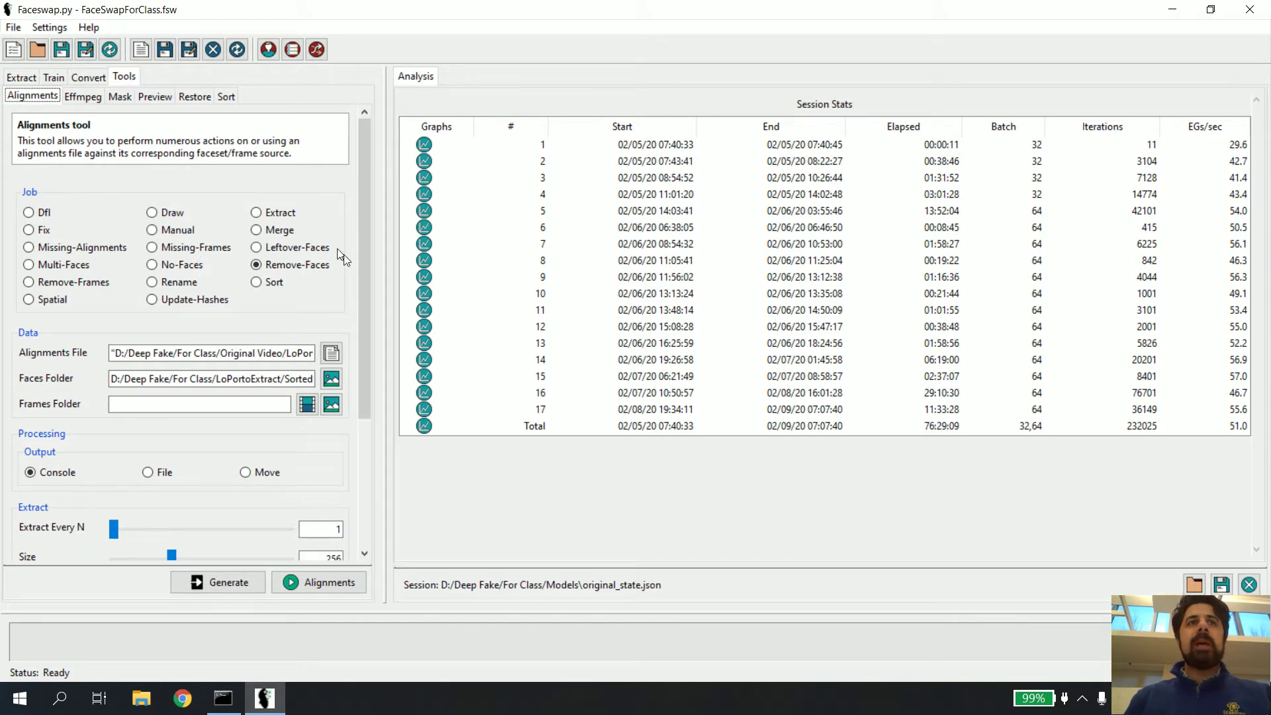
pyautogui.click(298, 271)
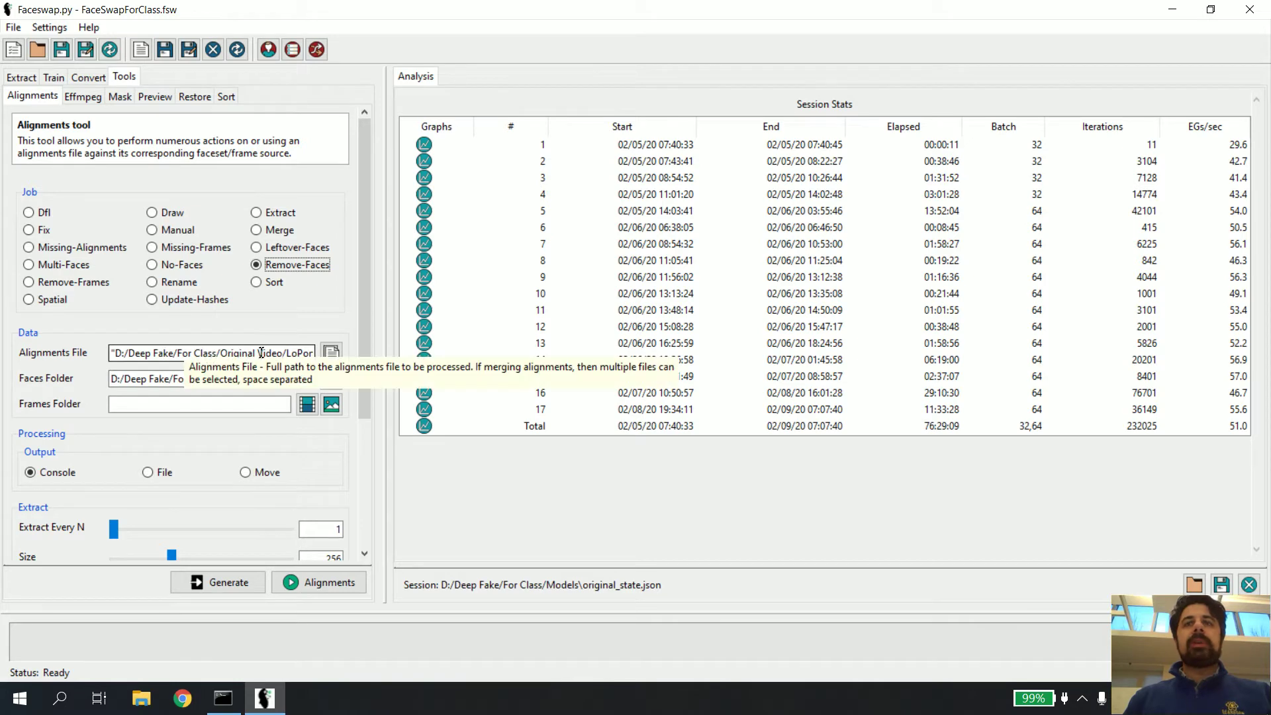
pyautogui.click(333, 357)
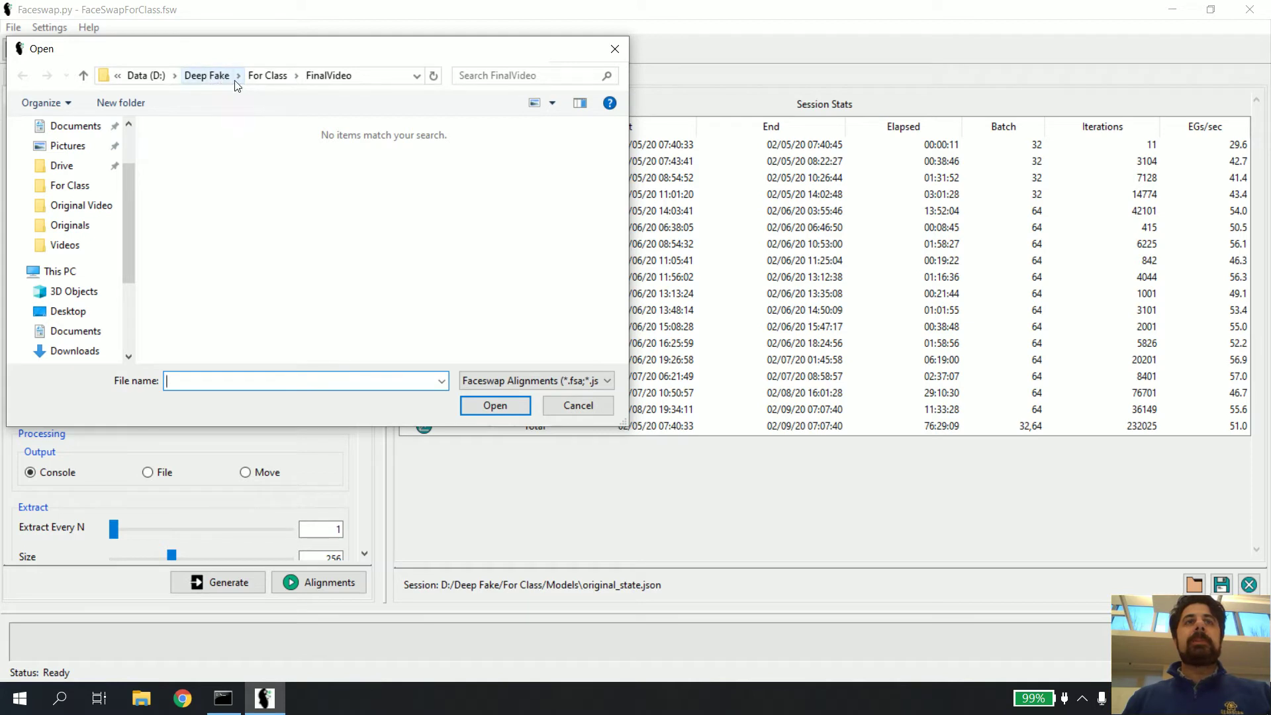
pyautogui.click(268, 77)
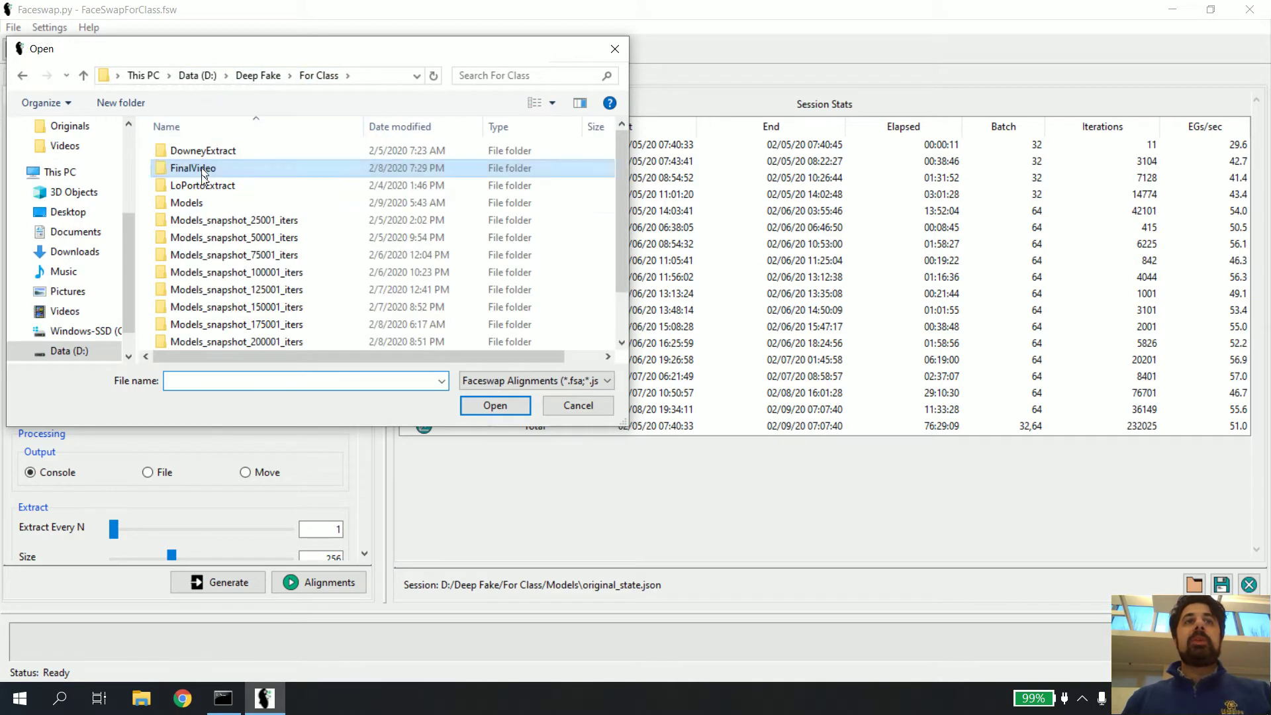
pyautogui.scroll(-2, 213, 190)
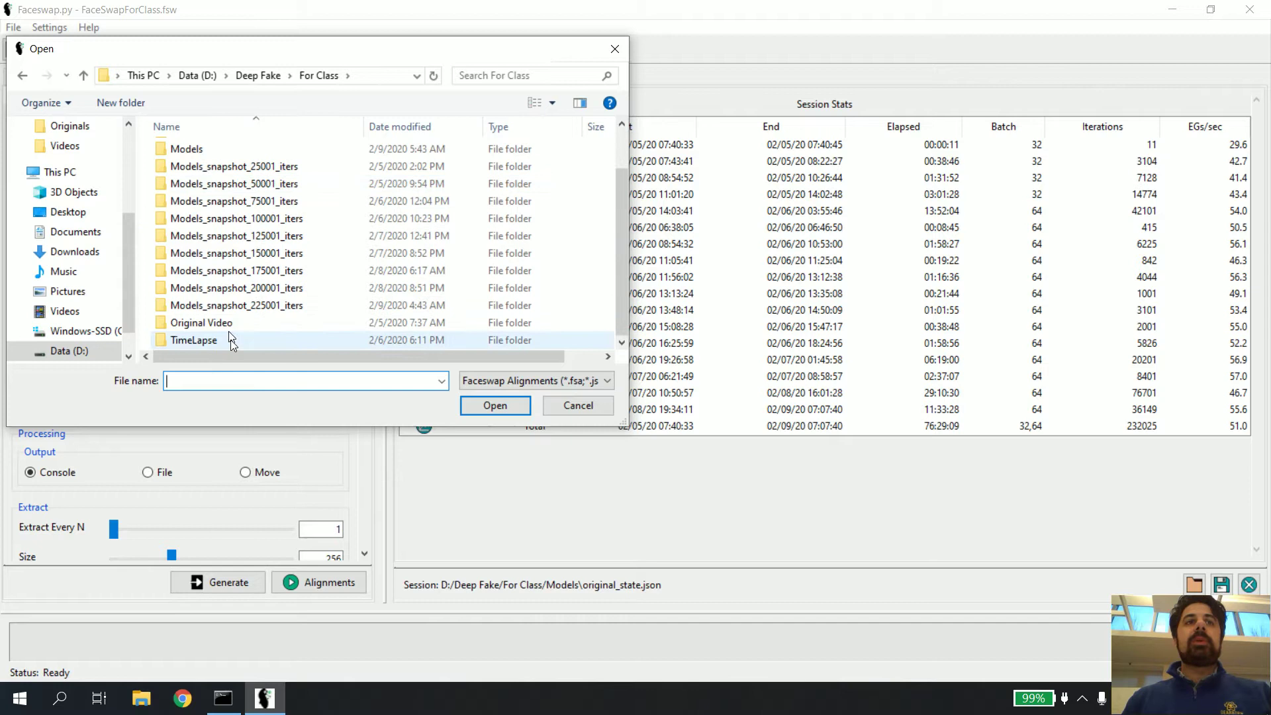
pyautogui.doubleClick(232, 324)
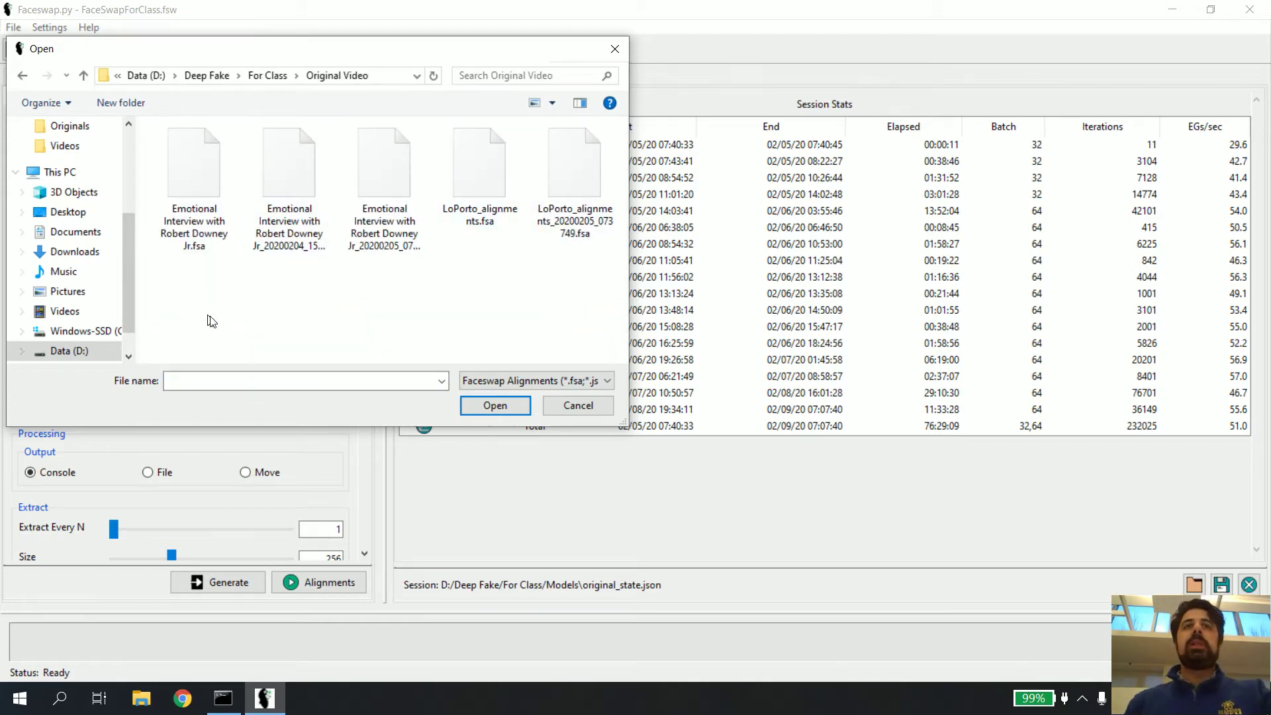
pyautogui.click(480, 218)
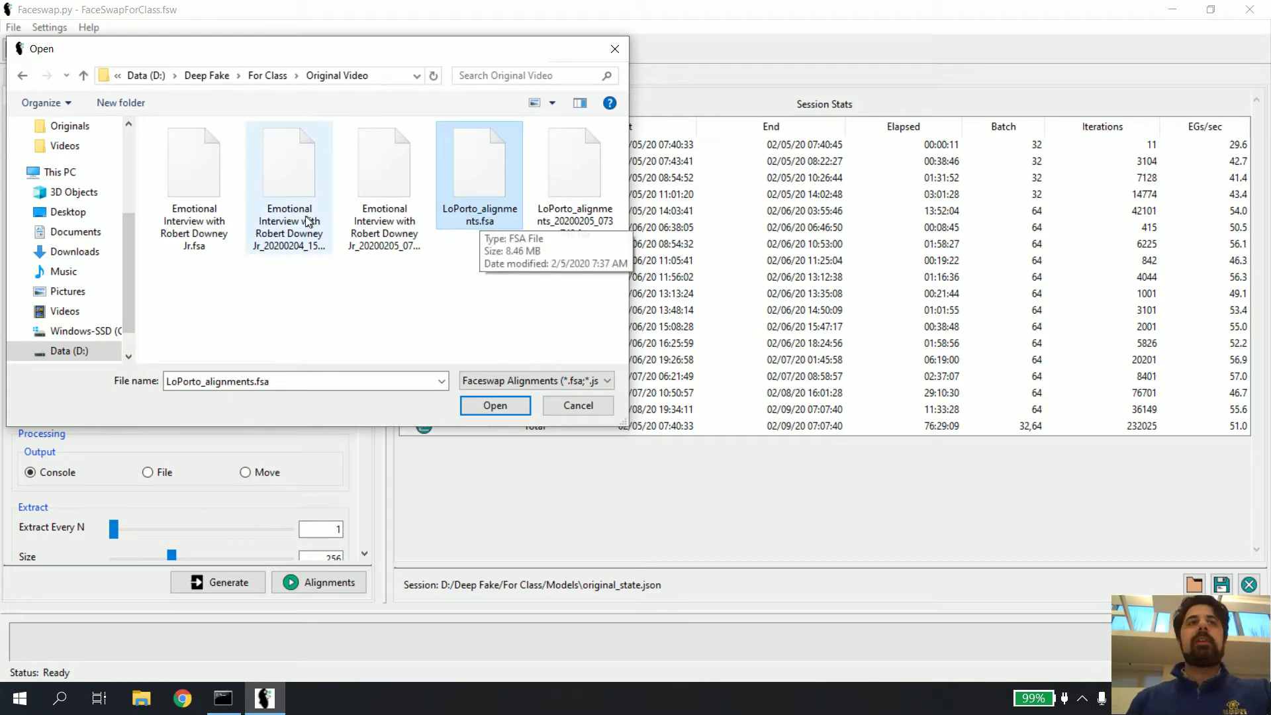
pyautogui.click(179, 228)
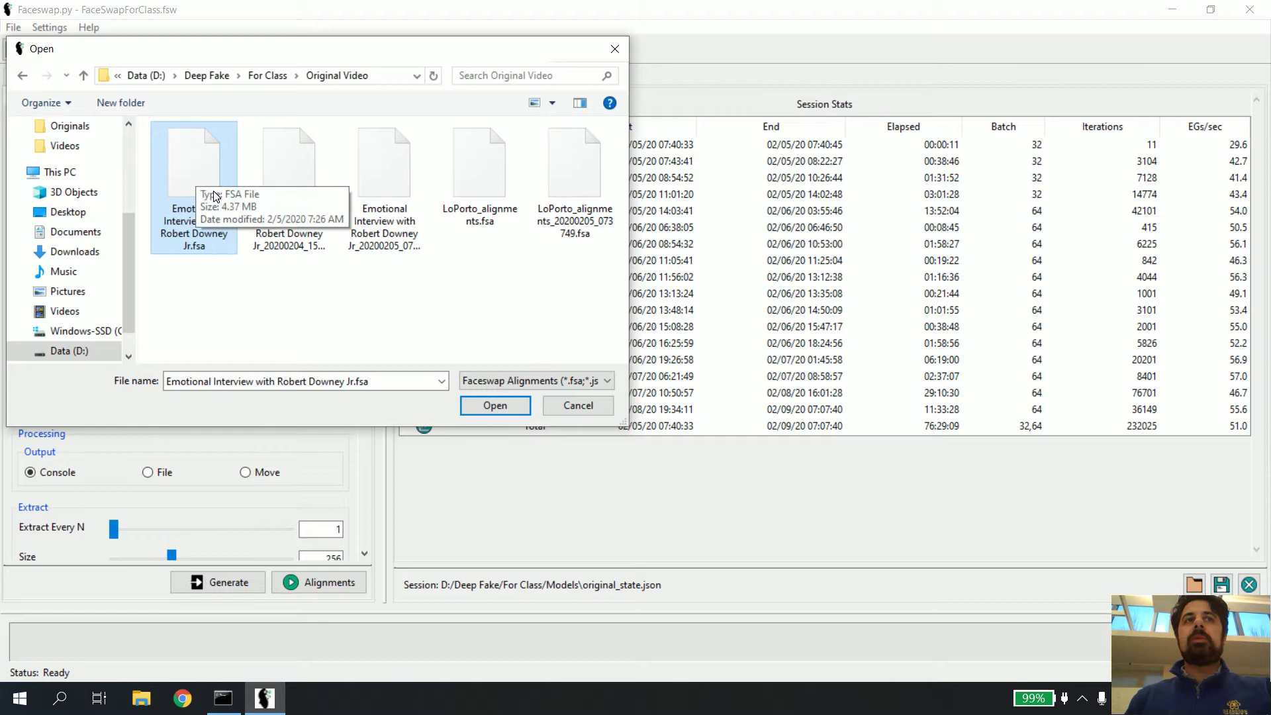
pyautogui.click(511, 405)
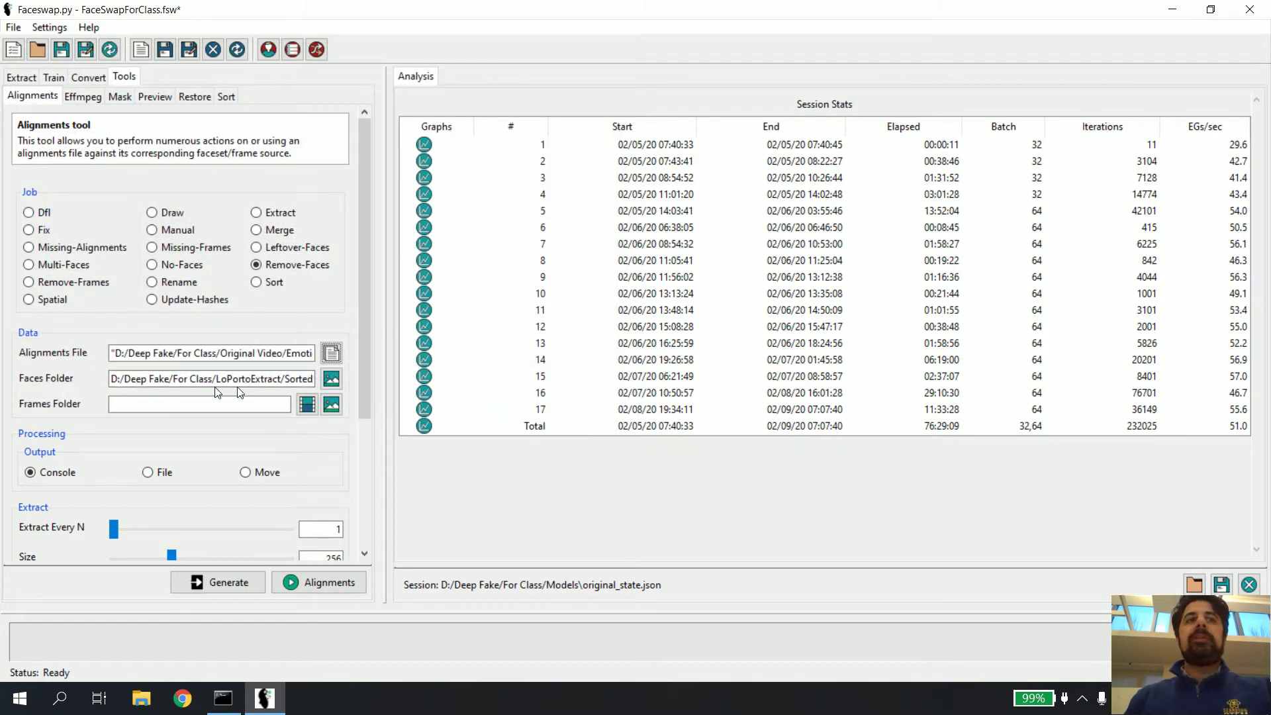
# - Set the faces folder to For Class/DowneyExtract/Sort and enlarge the output console
pyautogui.click(334, 381)
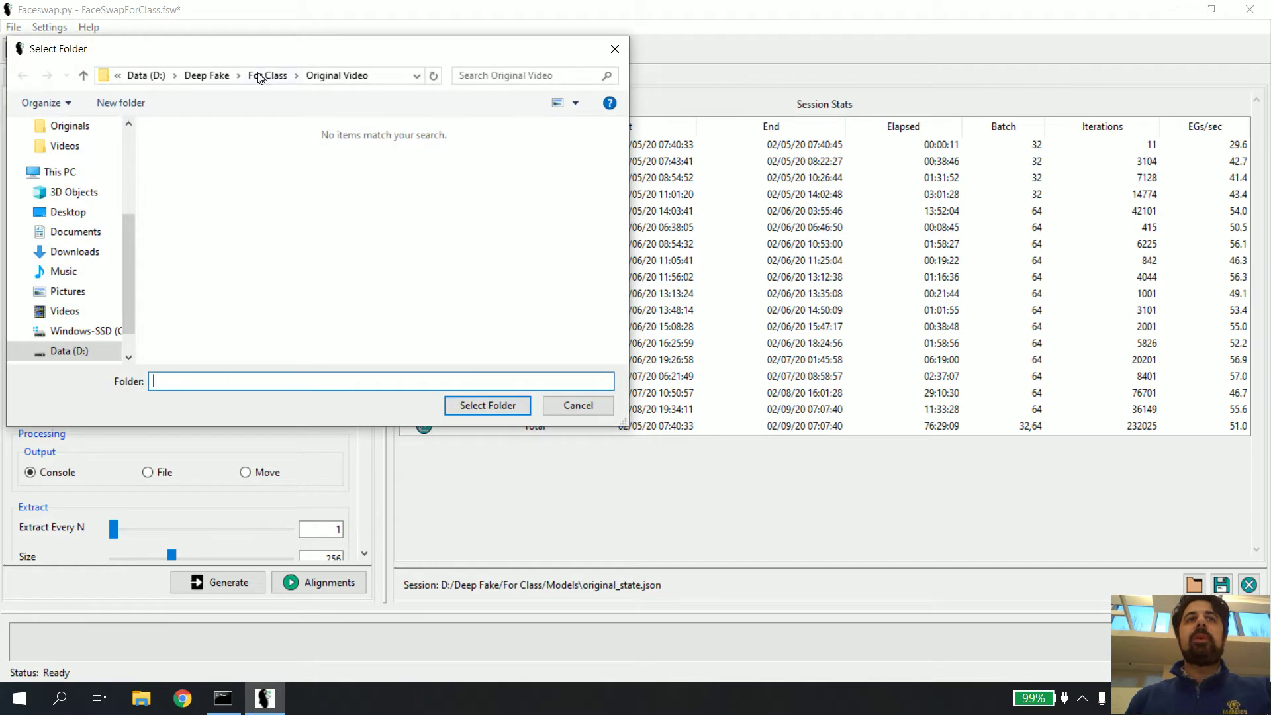
pyautogui.click(258, 76)
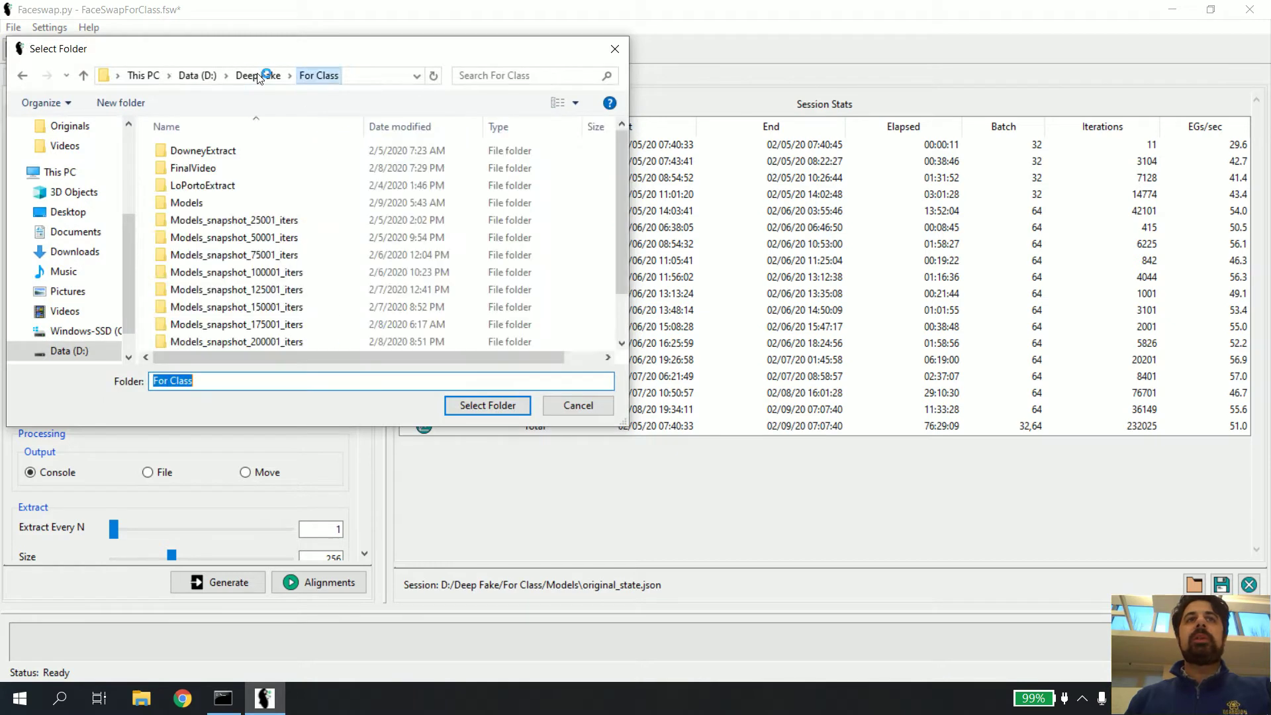
pyautogui.doubleClick(255, 152)
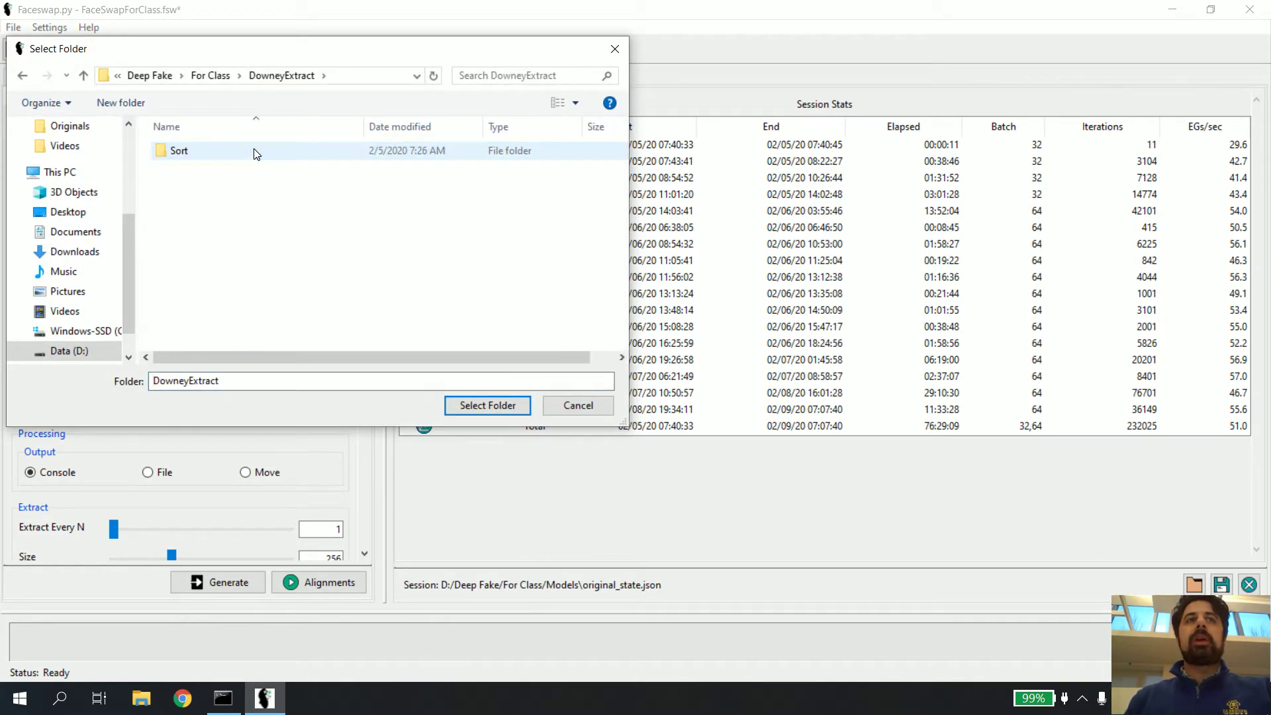
pyautogui.click(179, 155)
pyautogui.doubleClick(179, 151)
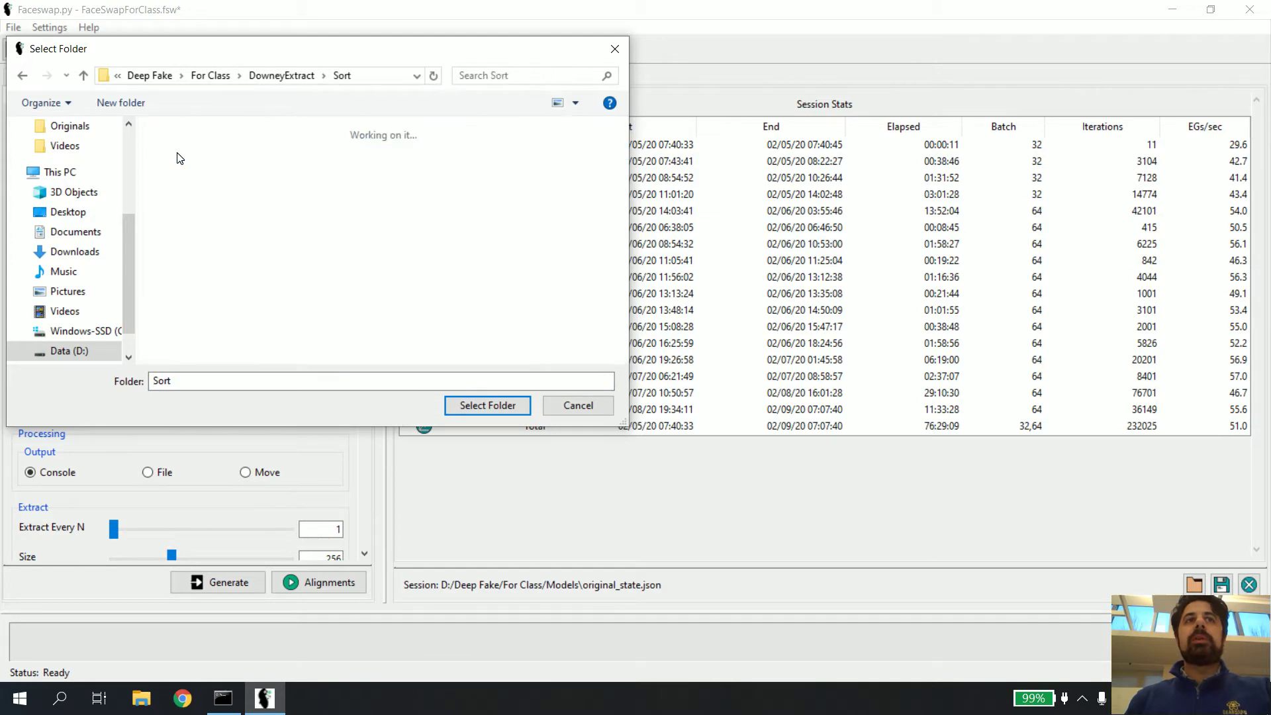
pyautogui.click(470, 406)
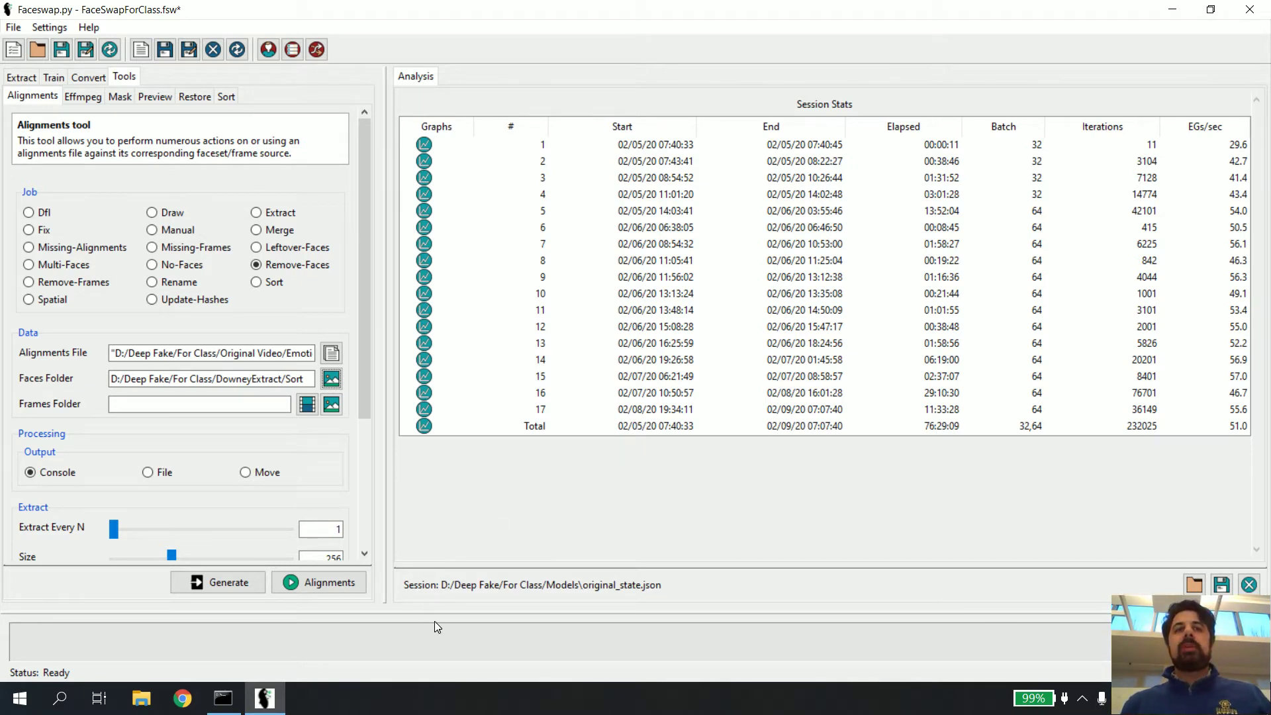
pyautogui.moveTo(437, 616); pyautogui.dragTo(435, 547)
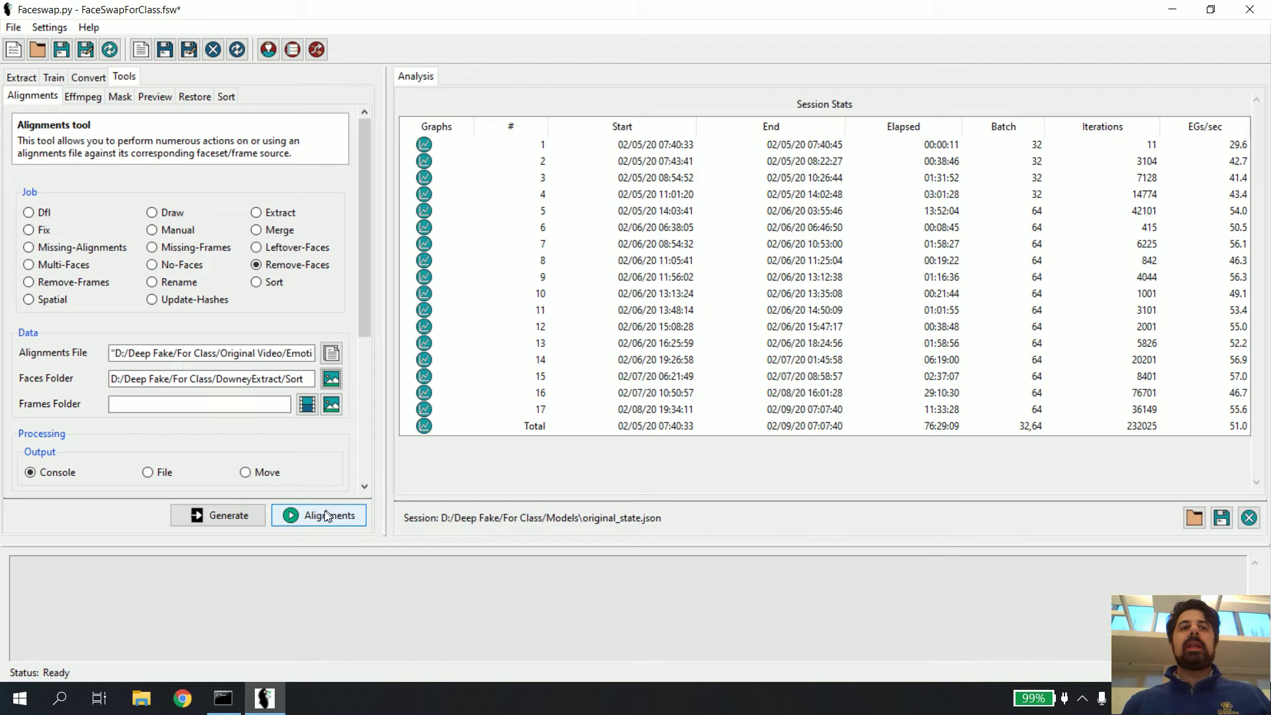
# - Run the Remove-Faces job, which makes no changes, then move to the Train tab
pyautogui.click(322, 518)
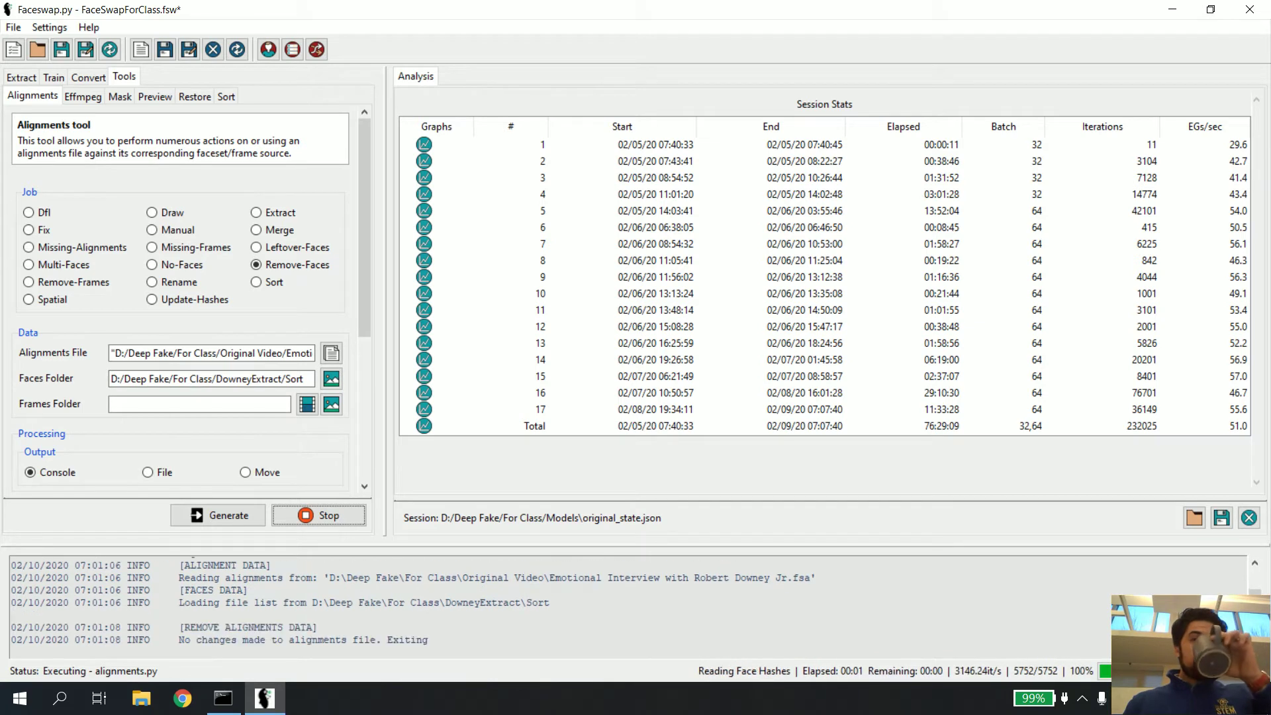
pyautogui.moveTo(178, 630); pyautogui.dragTo(295, 630)
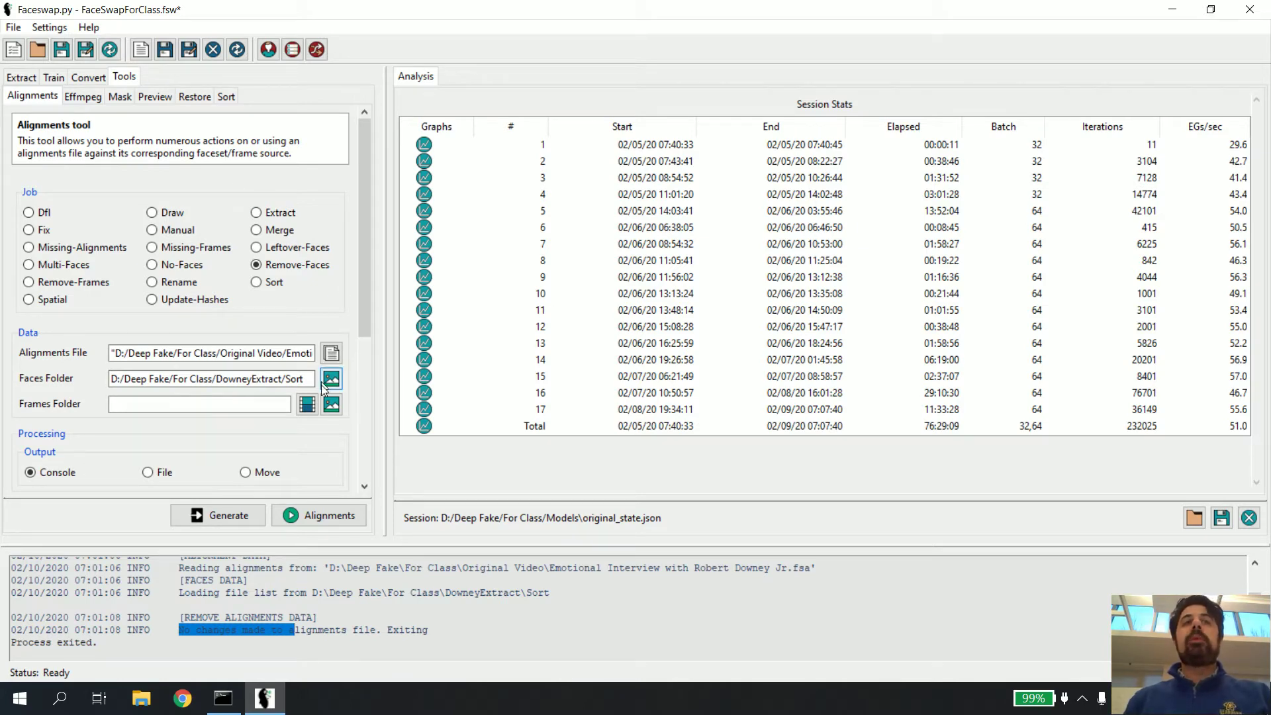
pyautogui.click(336, 356)
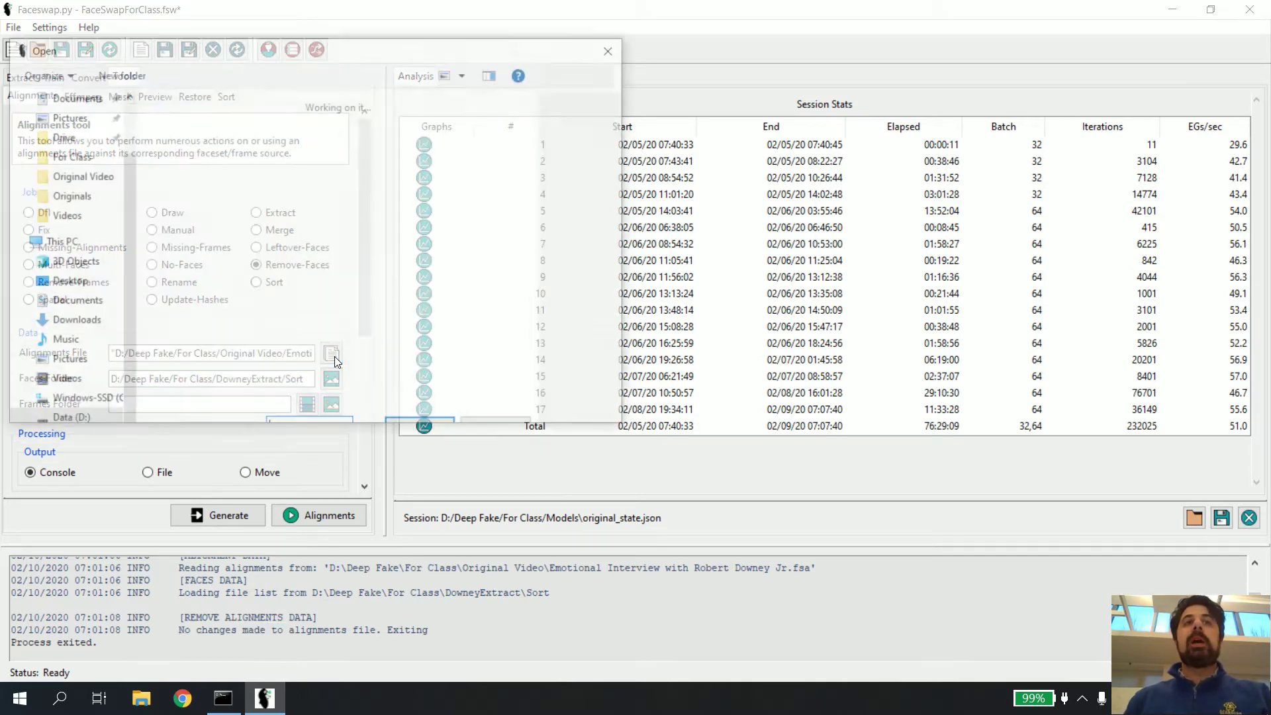
pyautogui.click(607, 411)
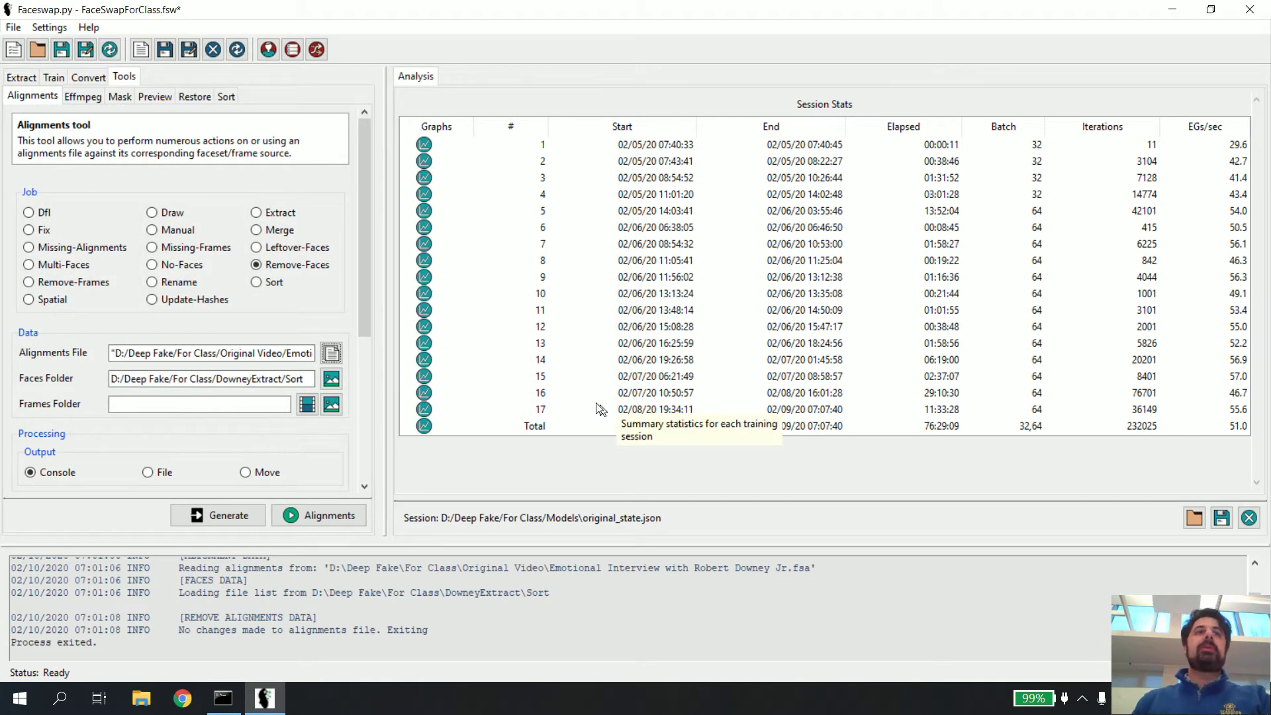
pyautogui.click(55, 80)
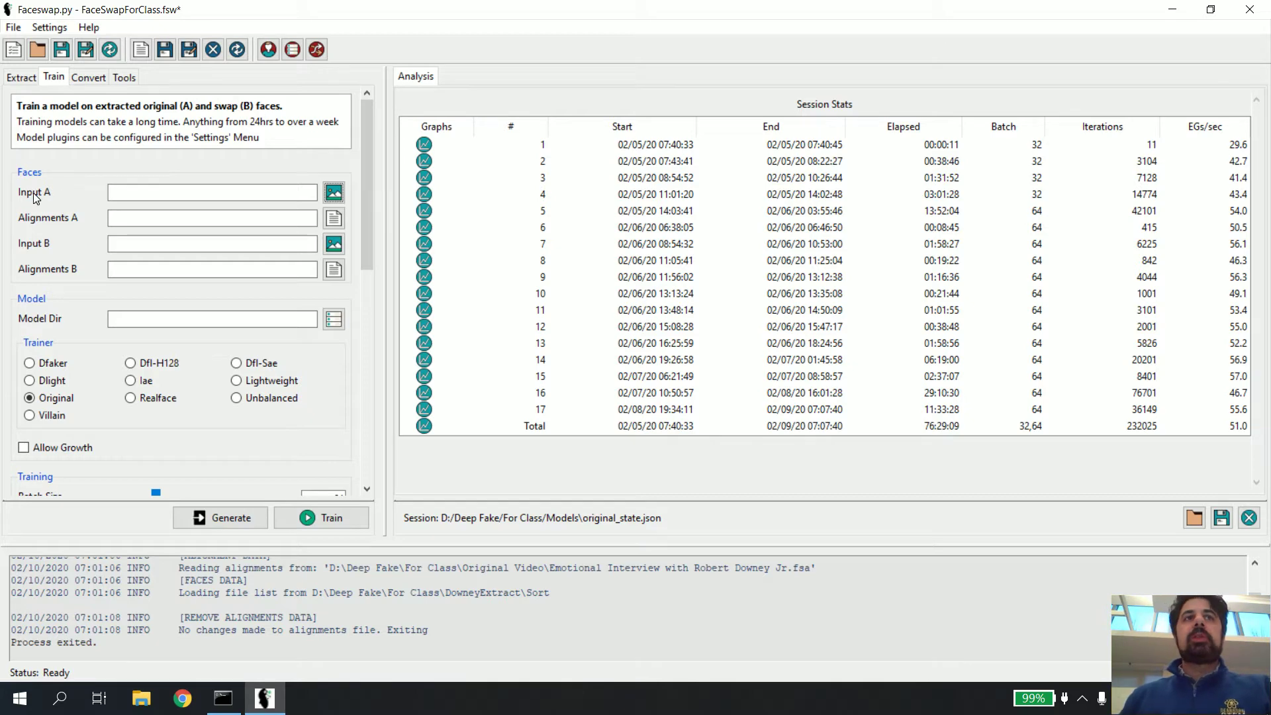
# - Set Input A to the DowneyExtract/Sort folder
pyautogui.click(333, 194)
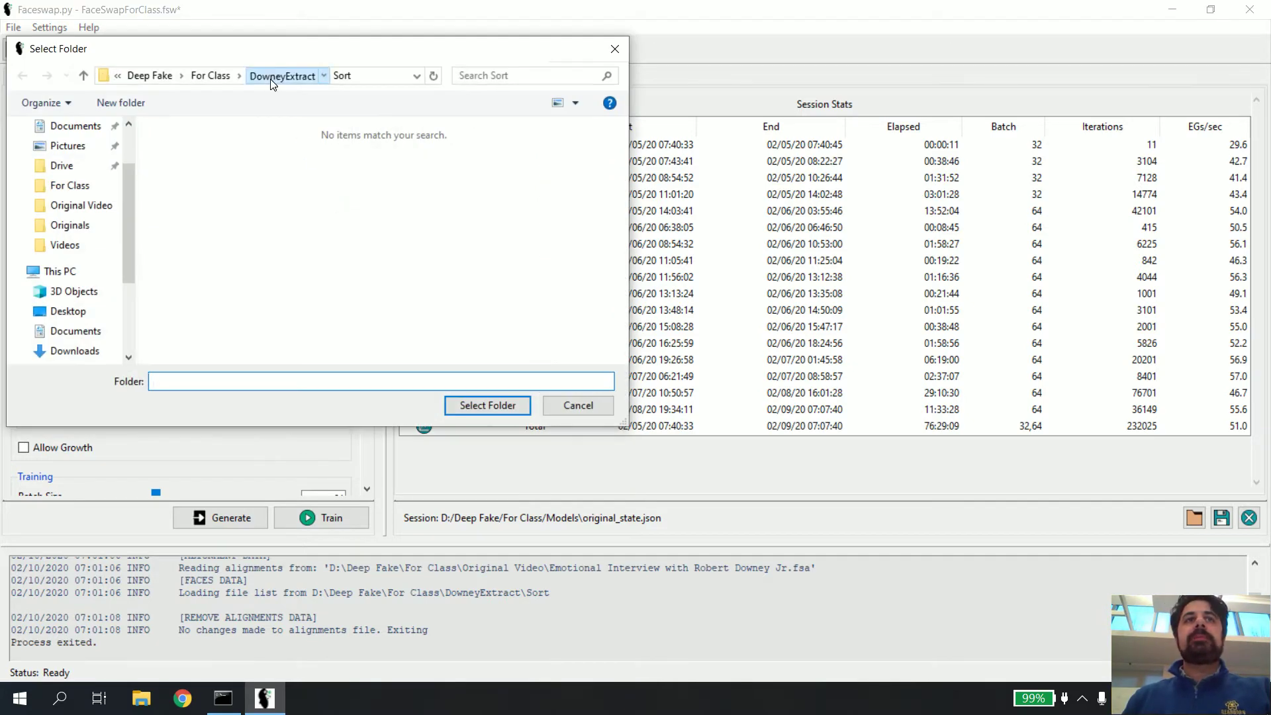
pyautogui.click(291, 76)
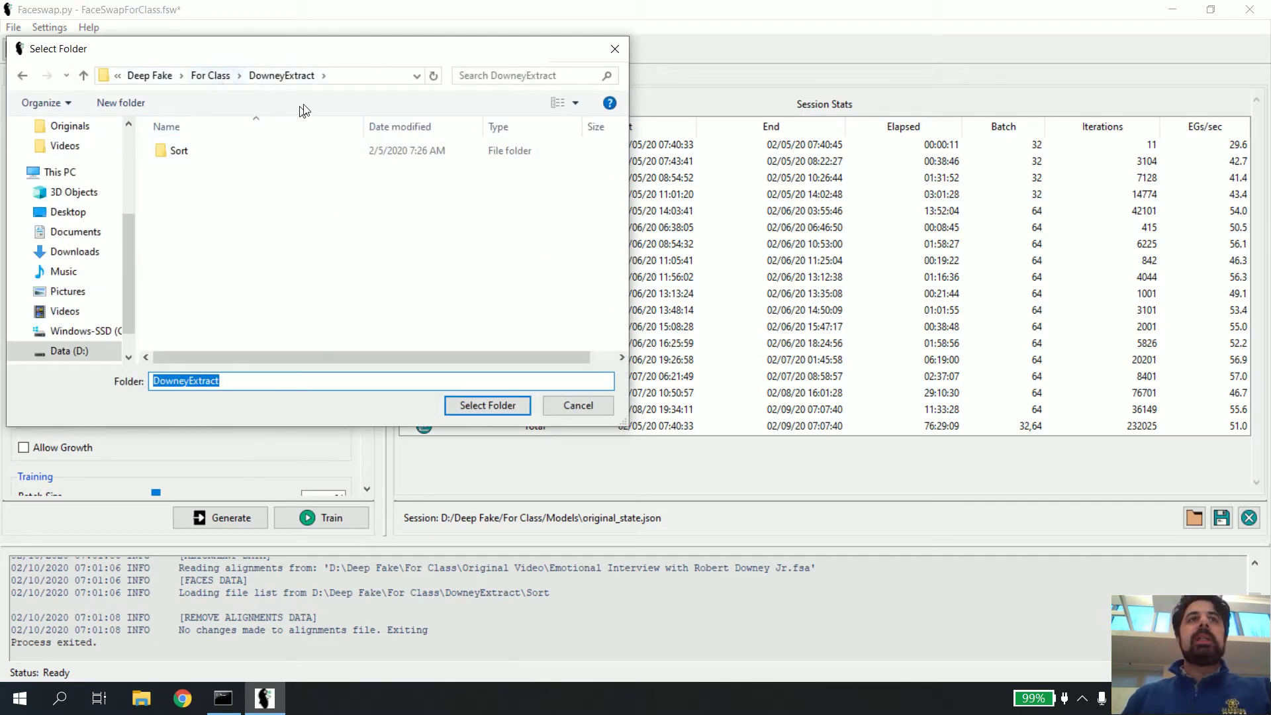
pyautogui.click(197, 156)
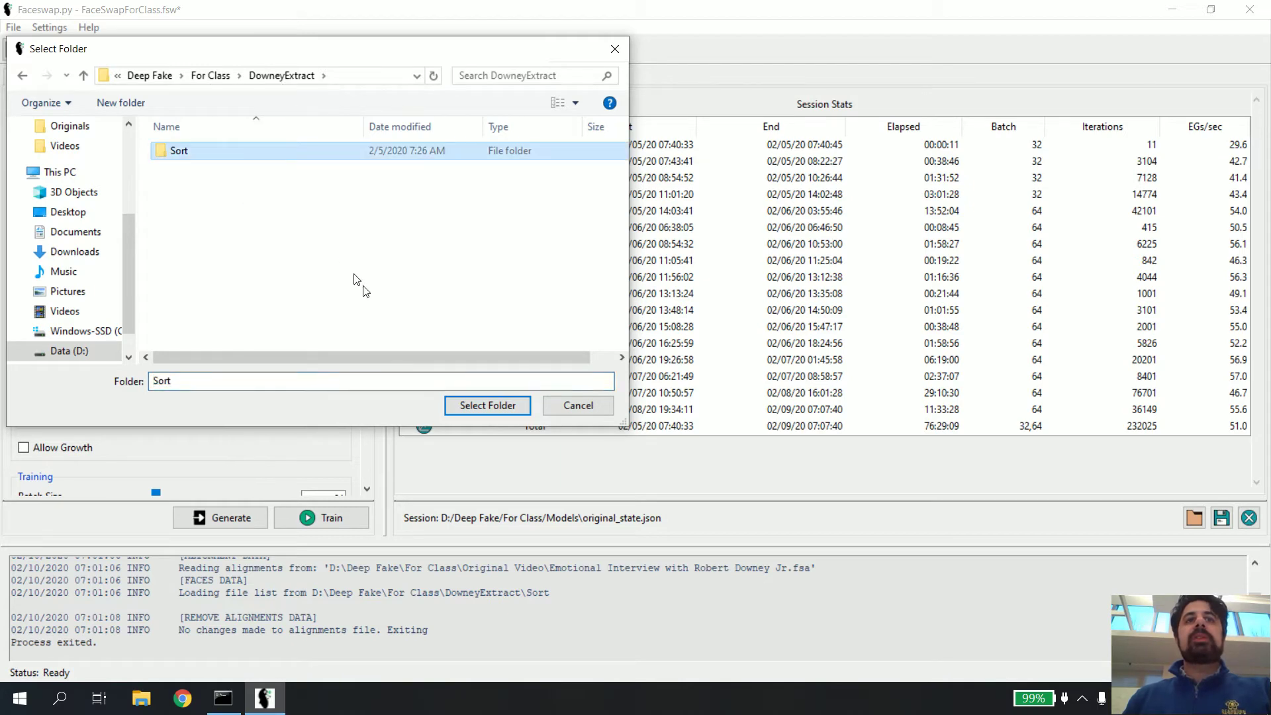
pyautogui.click(475, 400)
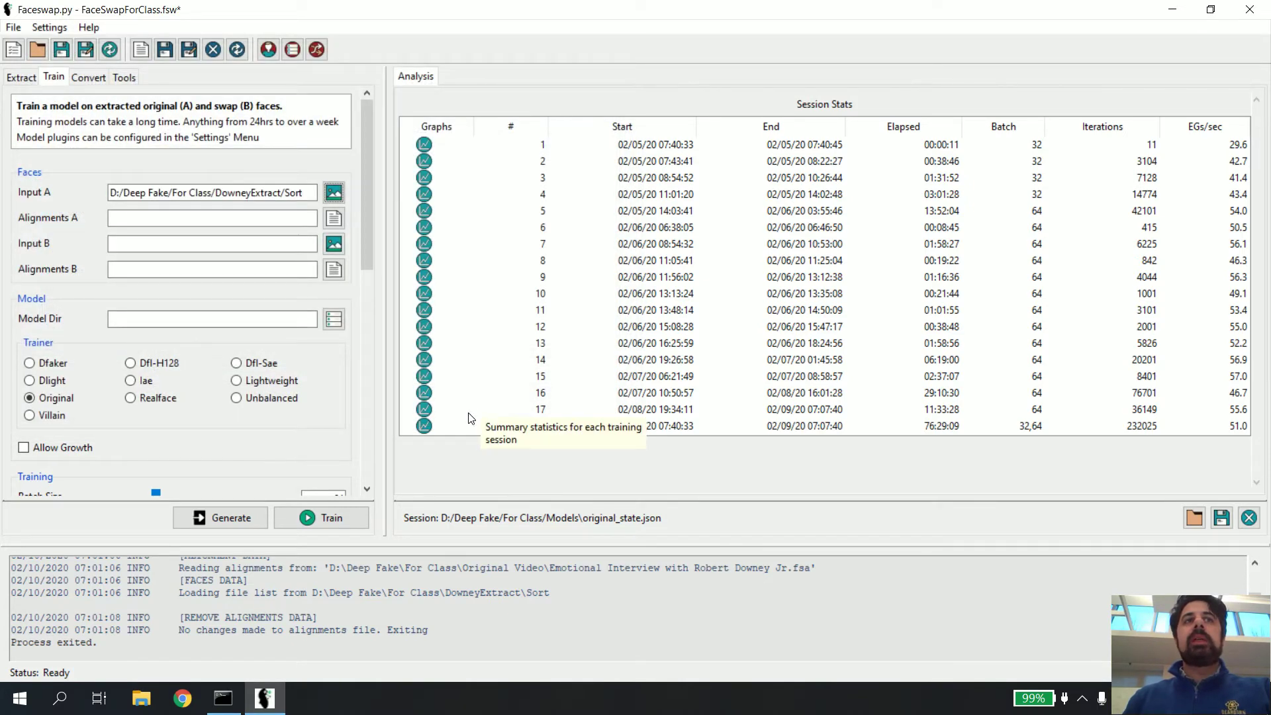
# - Set Alignments A to the Emotional Interview .fsa file in Original Video
pyautogui.click(336, 221)
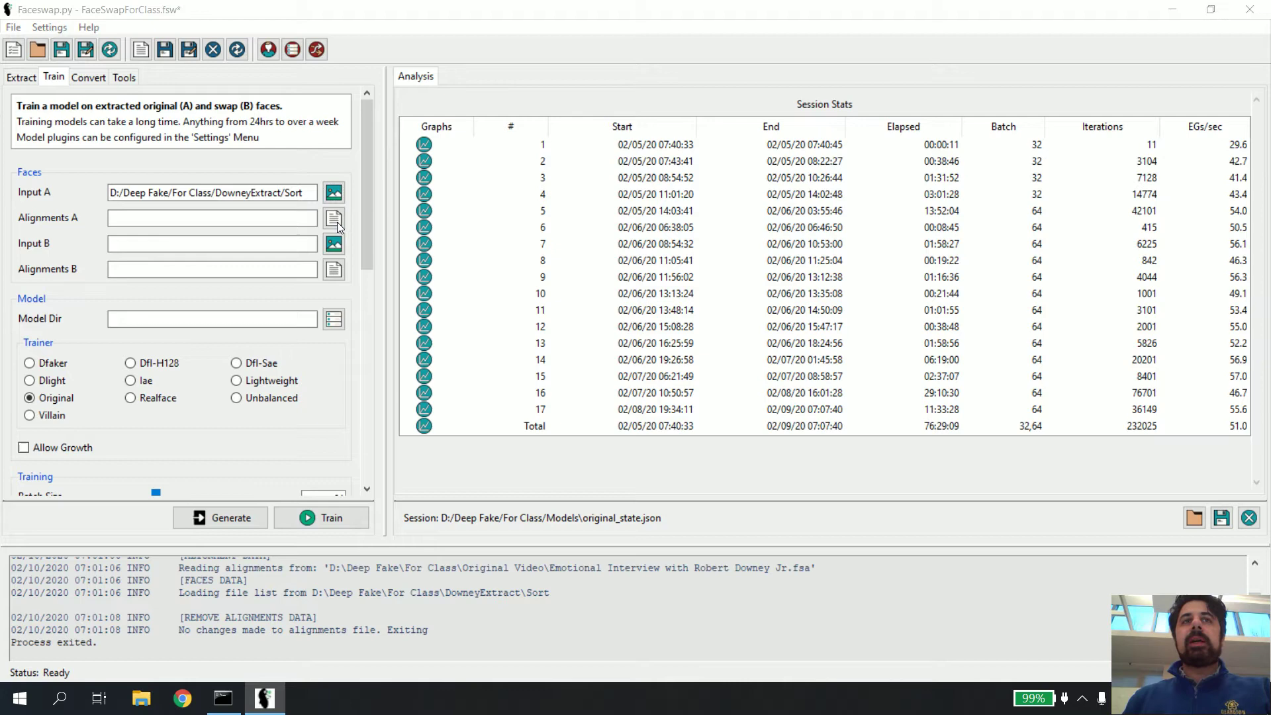
pyautogui.click(218, 78)
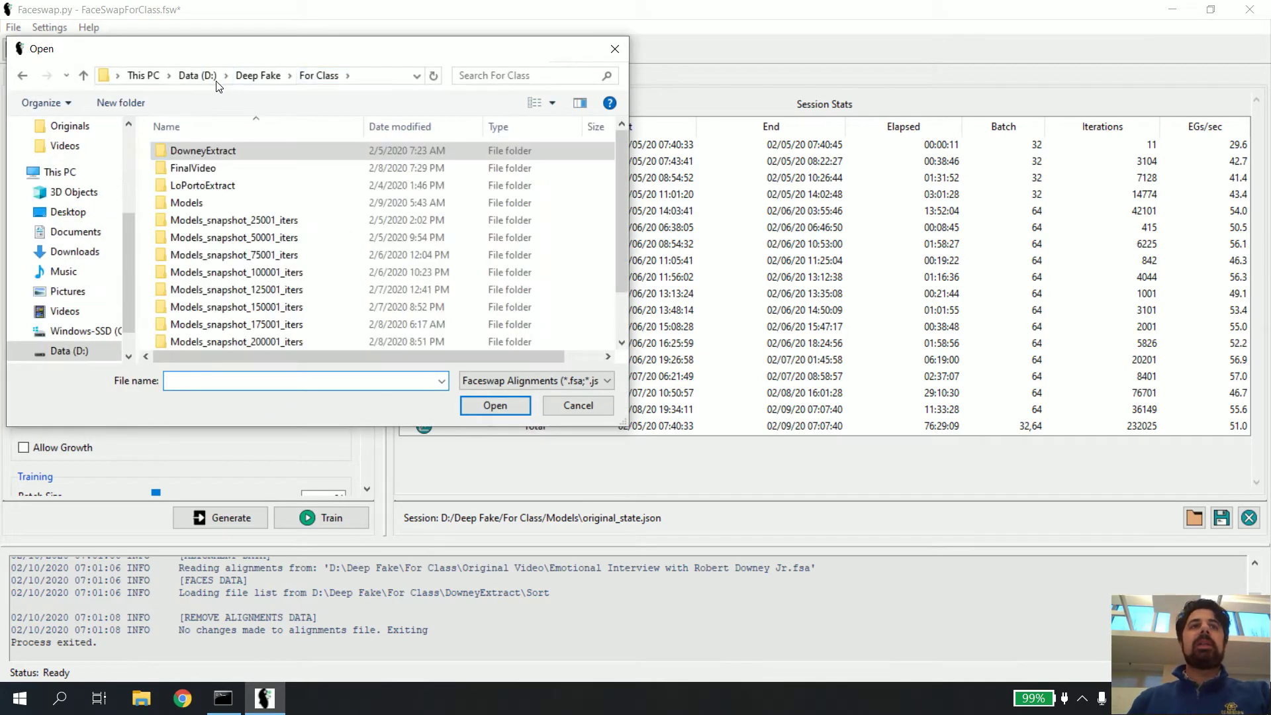
pyautogui.scroll(-2, 238, 264)
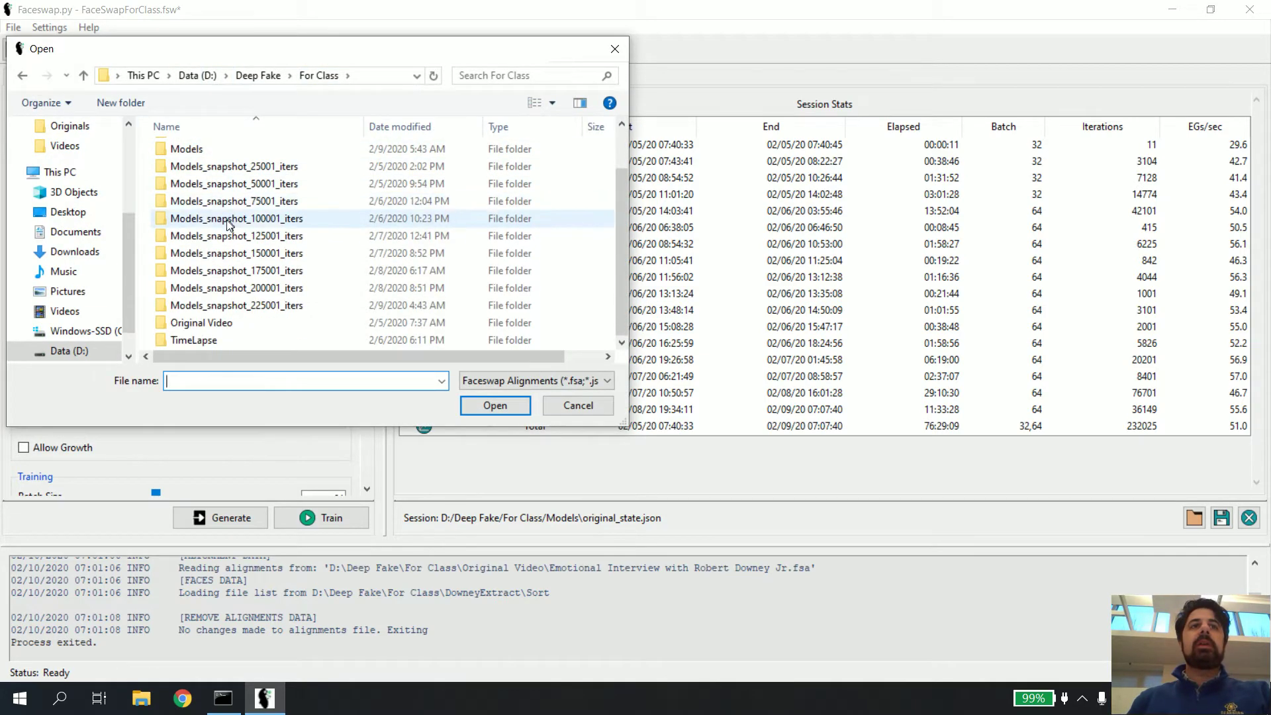
pyautogui.doubleClick(261, 320)
pyautogui.click(196, 187)
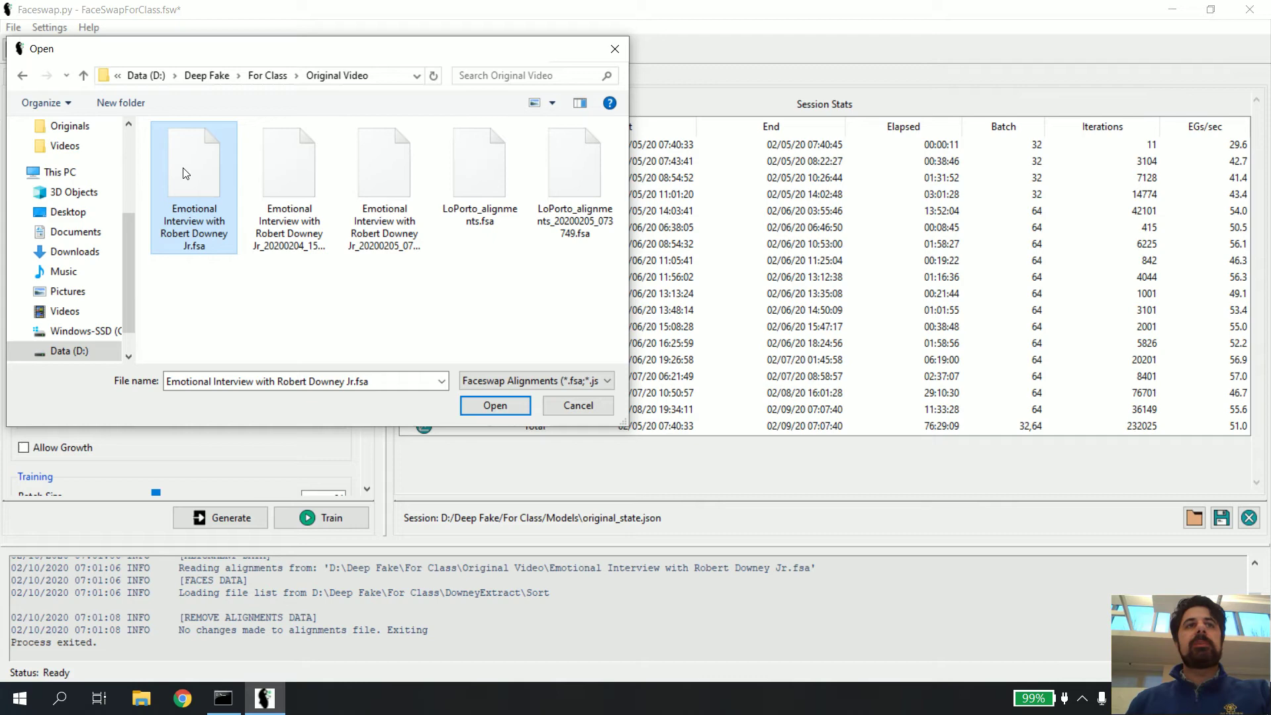
pyautogui.click(475, 405)
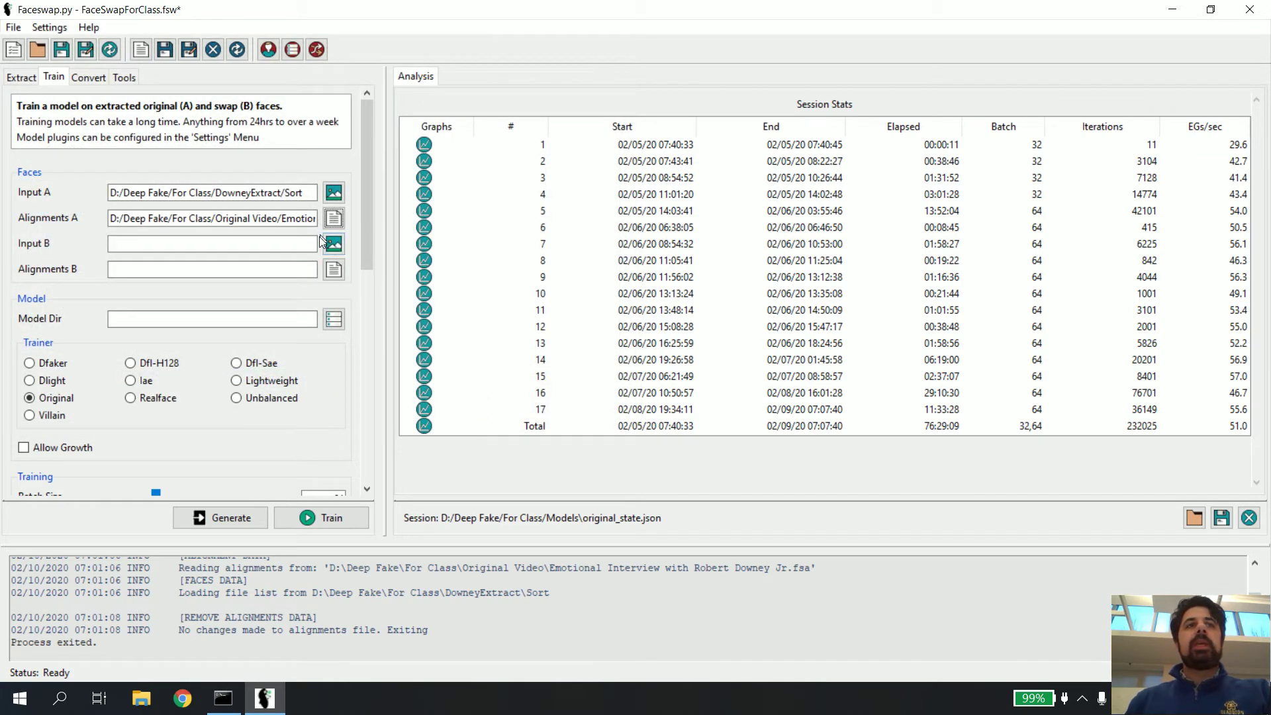
# - Set Input B to the For Class/LoPortoExtract/Sorted folder
pyautogui.click(334, 245)
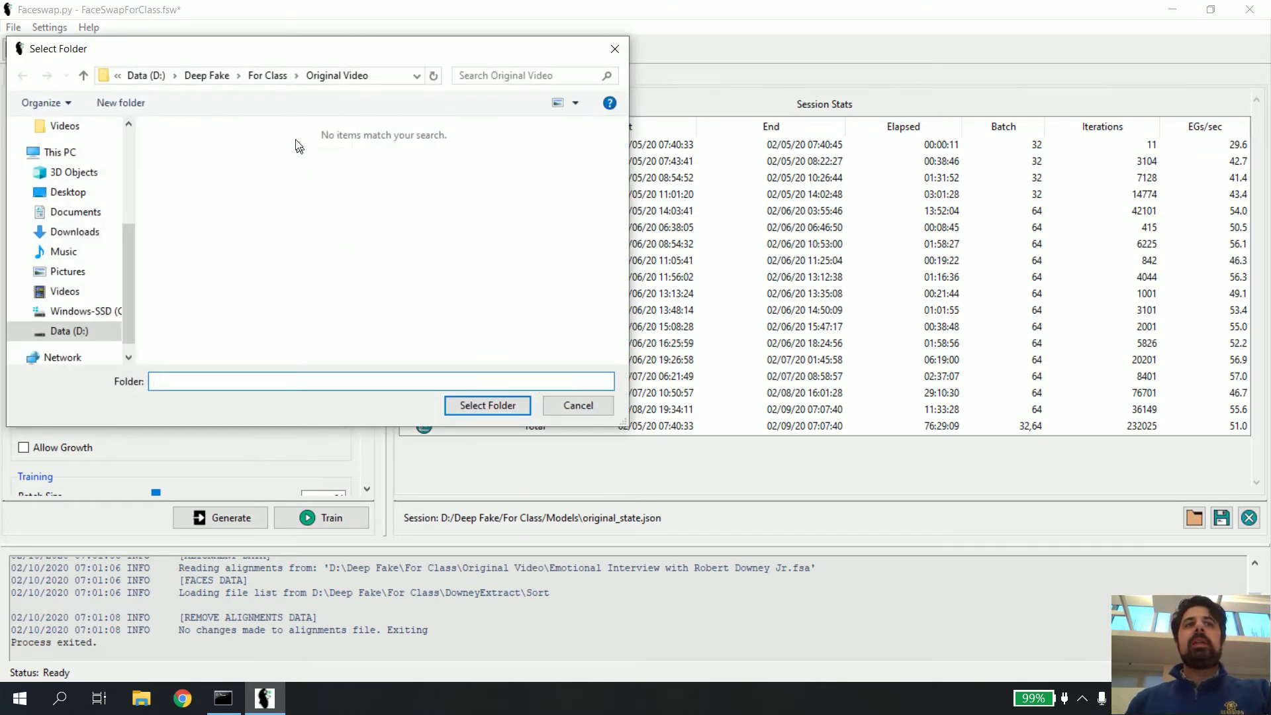
pyautogui.click(268, 75)
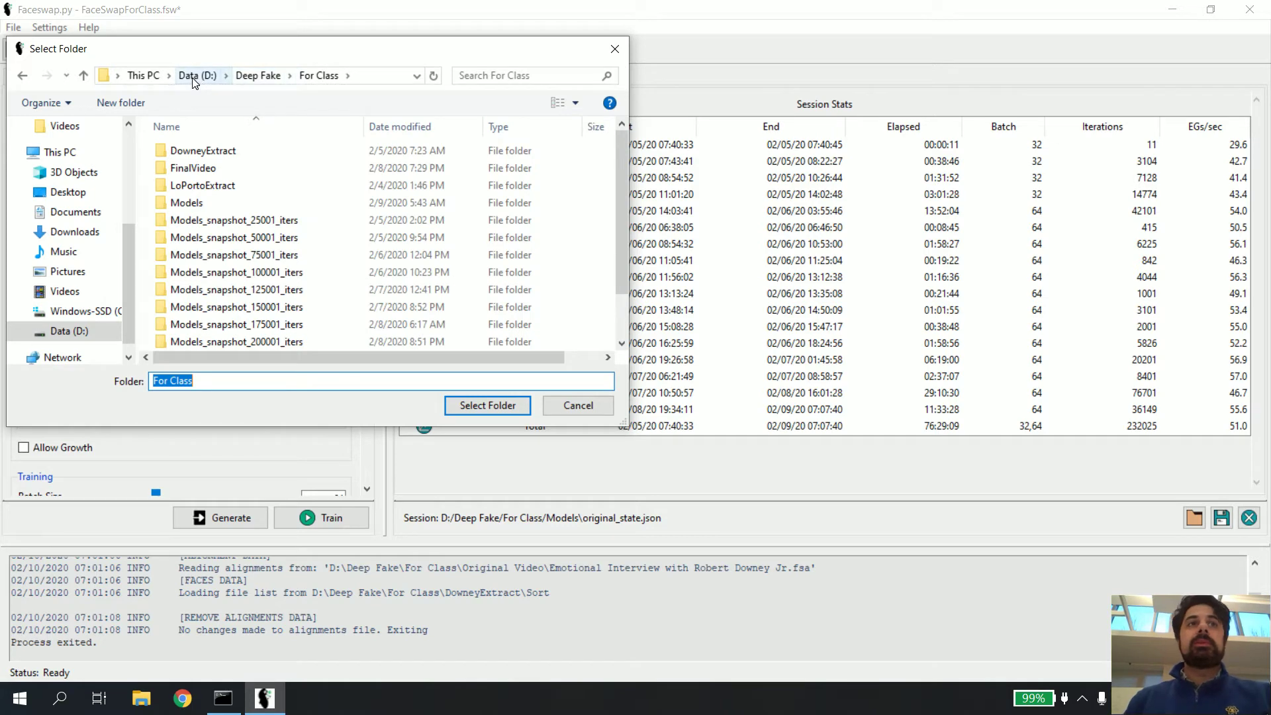
pyautogui.doubleClick(202, 185)
pyautogui.doubleClick(204, 188)
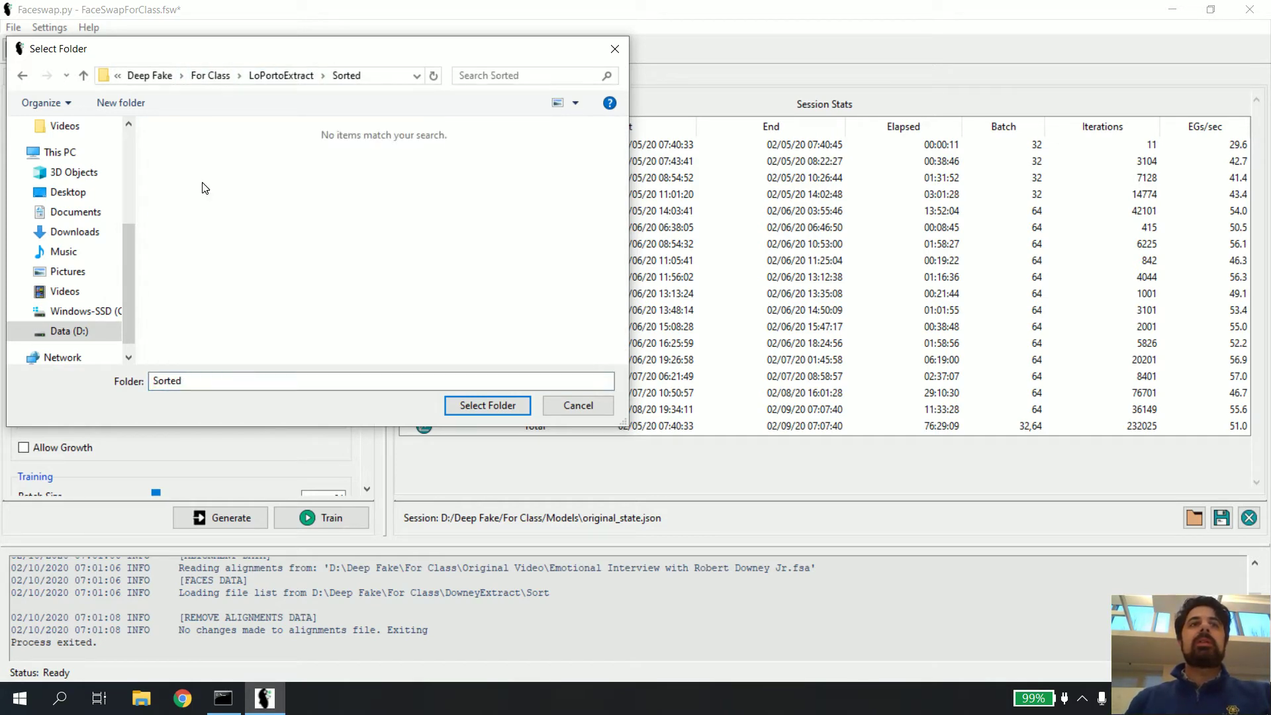
pyautogui.click(487, 405)
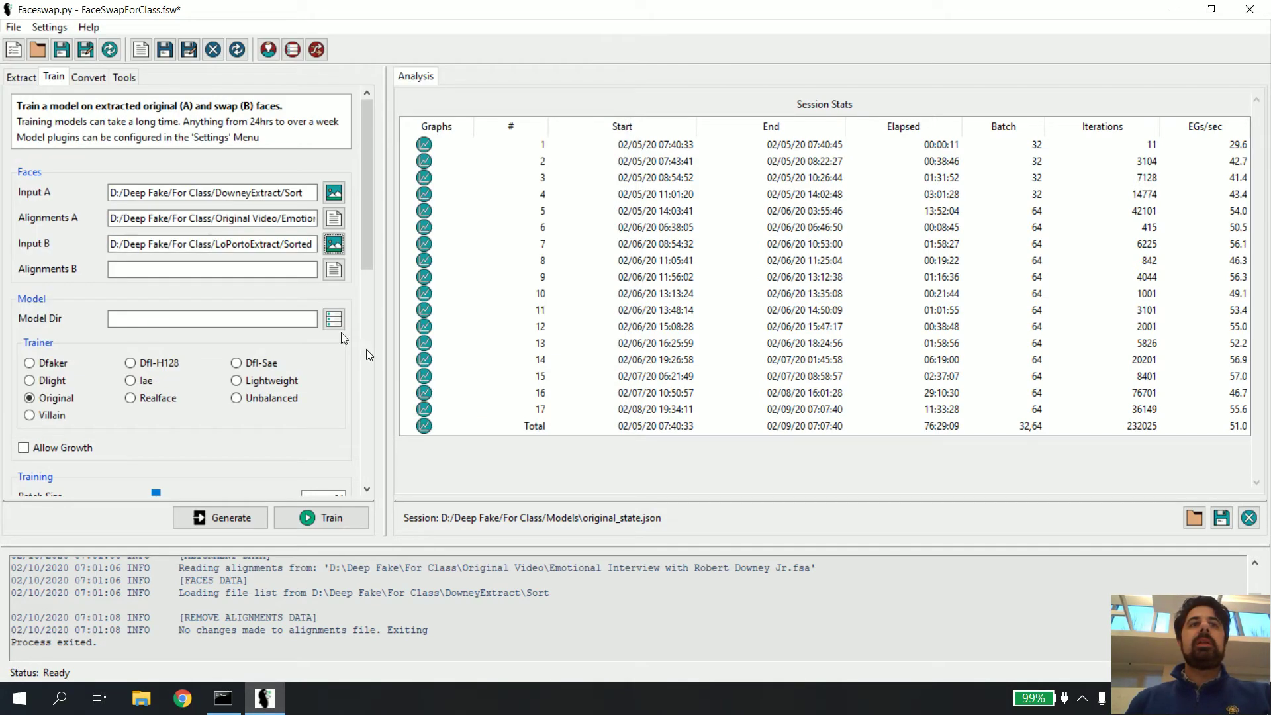
# - Set Alignments B to LoPorto_alignments.fsa in Original Video
pyautogui.click(338, 275)
pyautogui.click(285, 78)
pyautogui.click(285, 78)
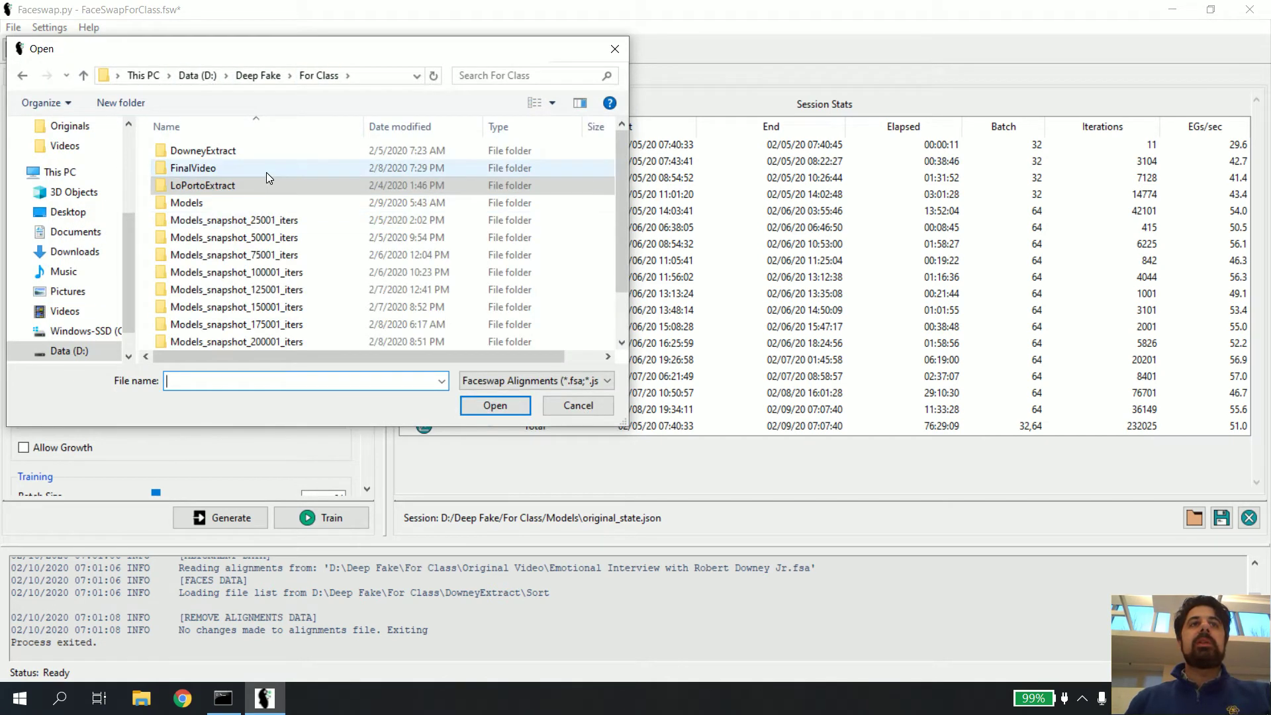
pyautogui.scroll(-2, 266, 172)
pyautogui.click(287, 330)
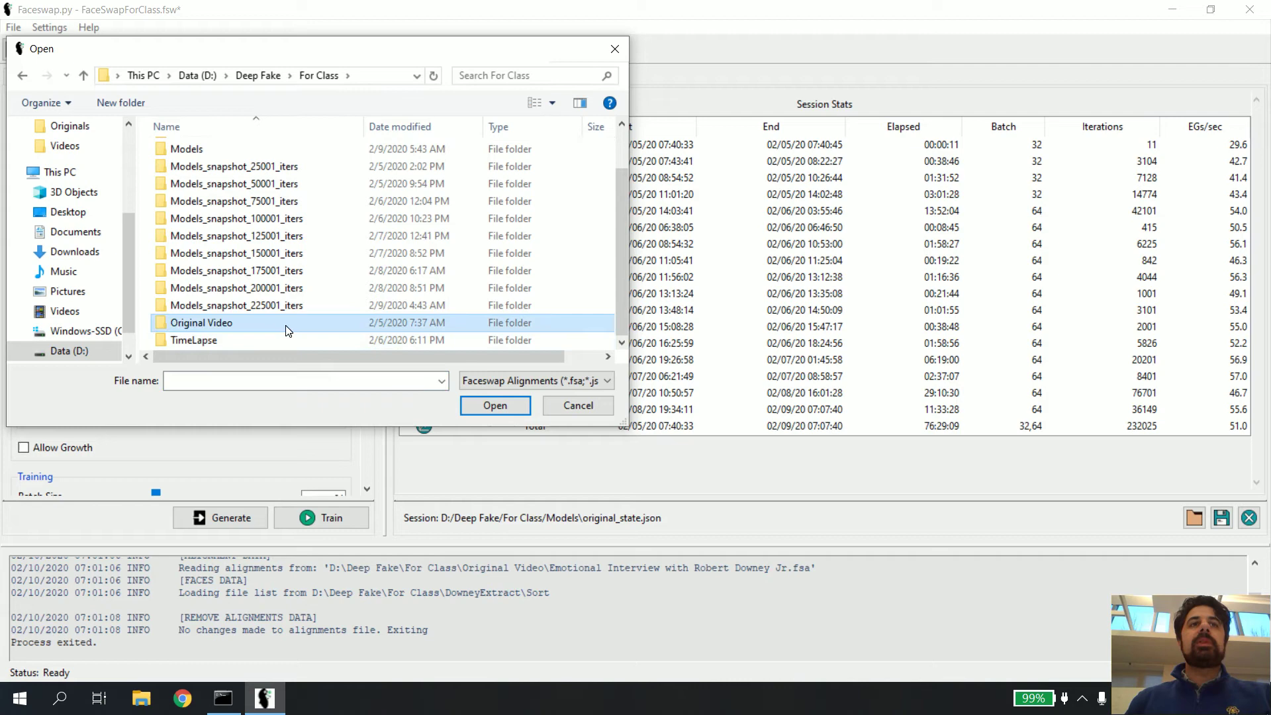
pyautogui.doubleClick(287, 330)
pyautogui.click(483, 194)
pyautogui.click(487, 405)
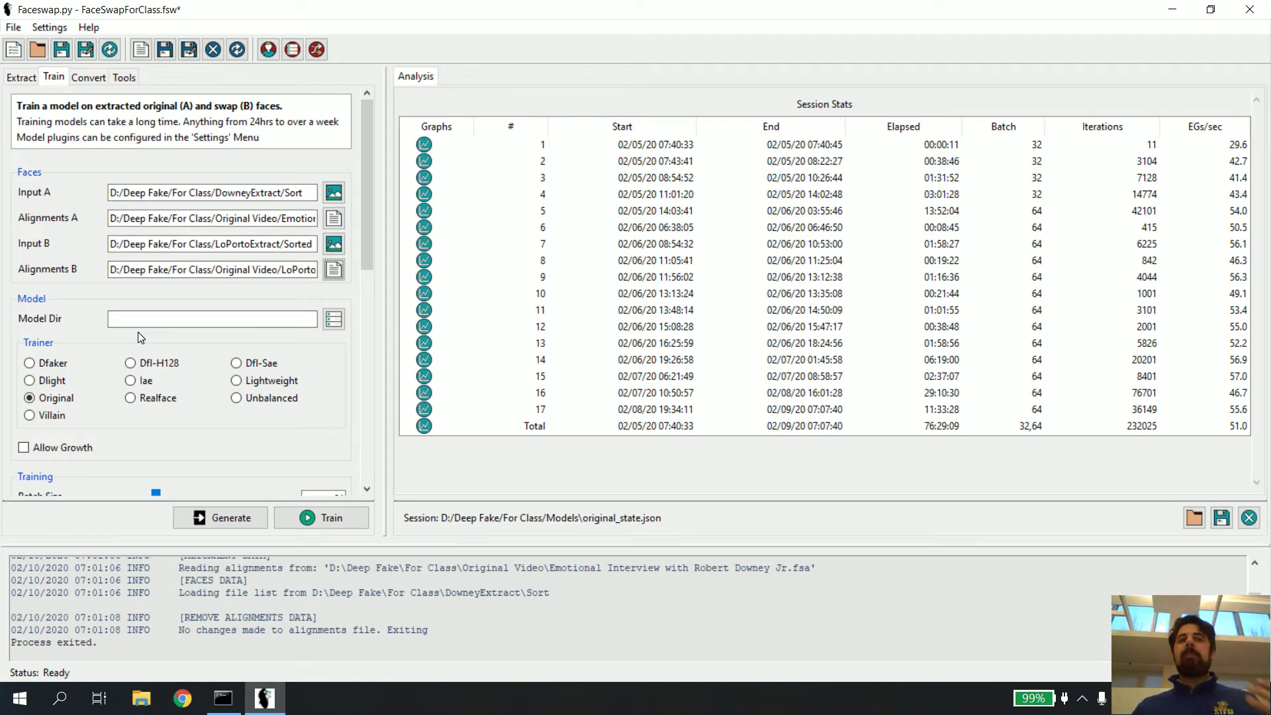
# - Set the Model Dir to D:/Deep Fake/For Class/Models
pyautogui.click(336, 325)
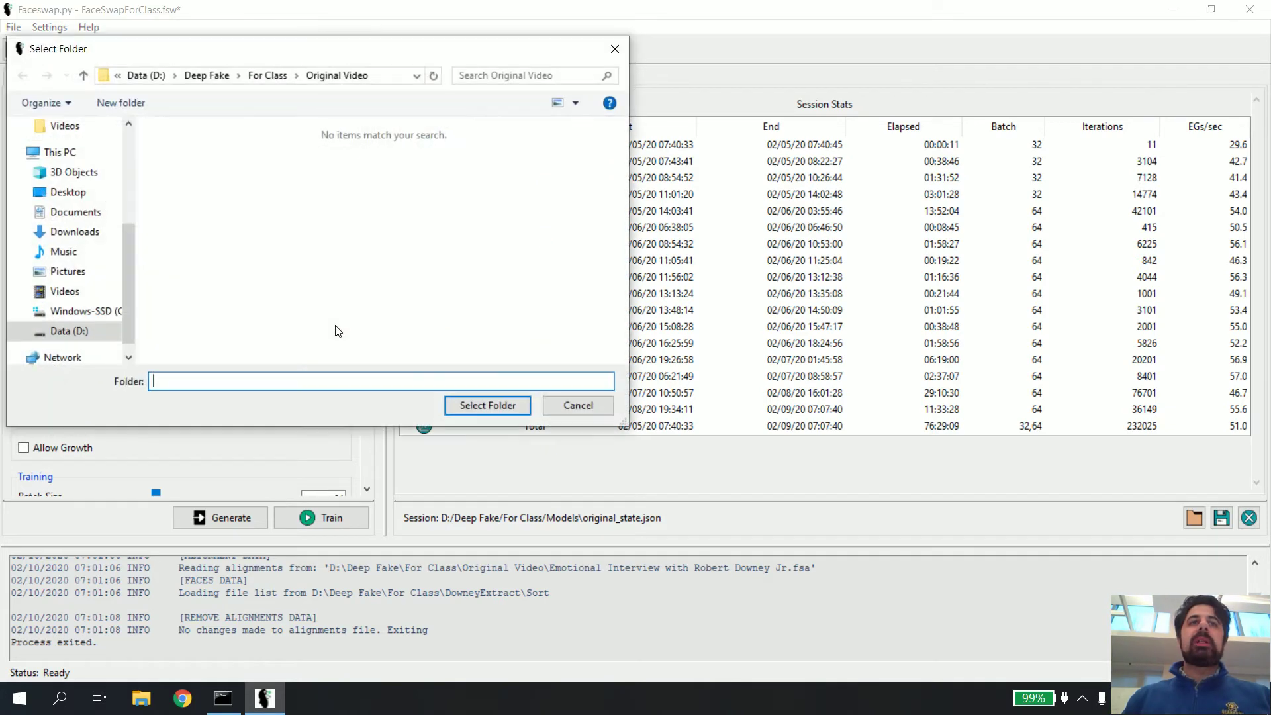
pyautogui.click(269, 76)
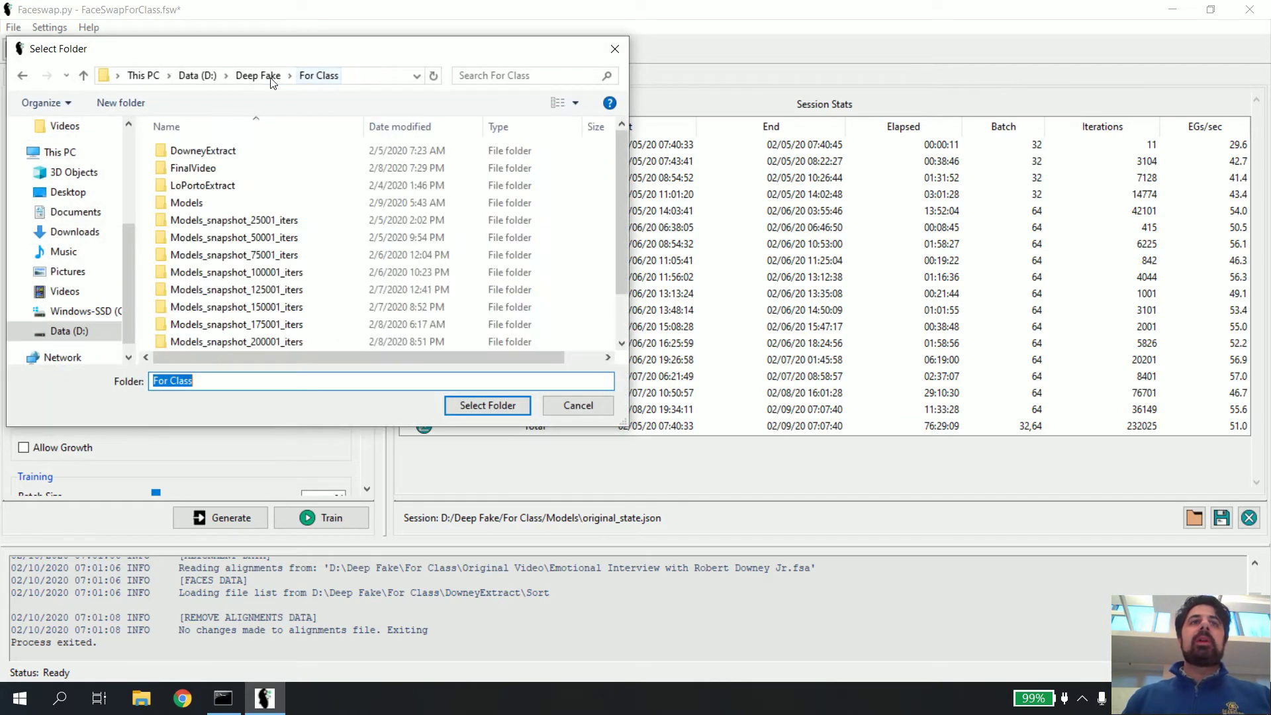
pyautogui.doubleClick(193, 209)
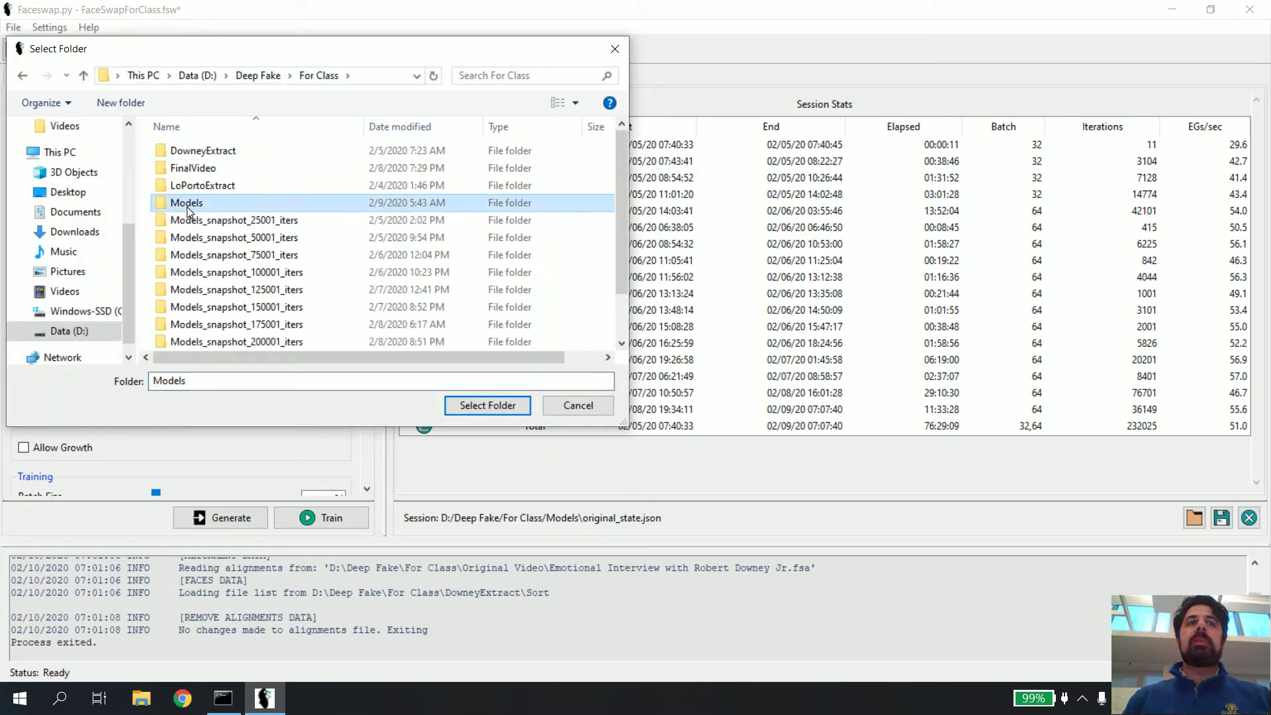
pyautogui.click(486, 405)
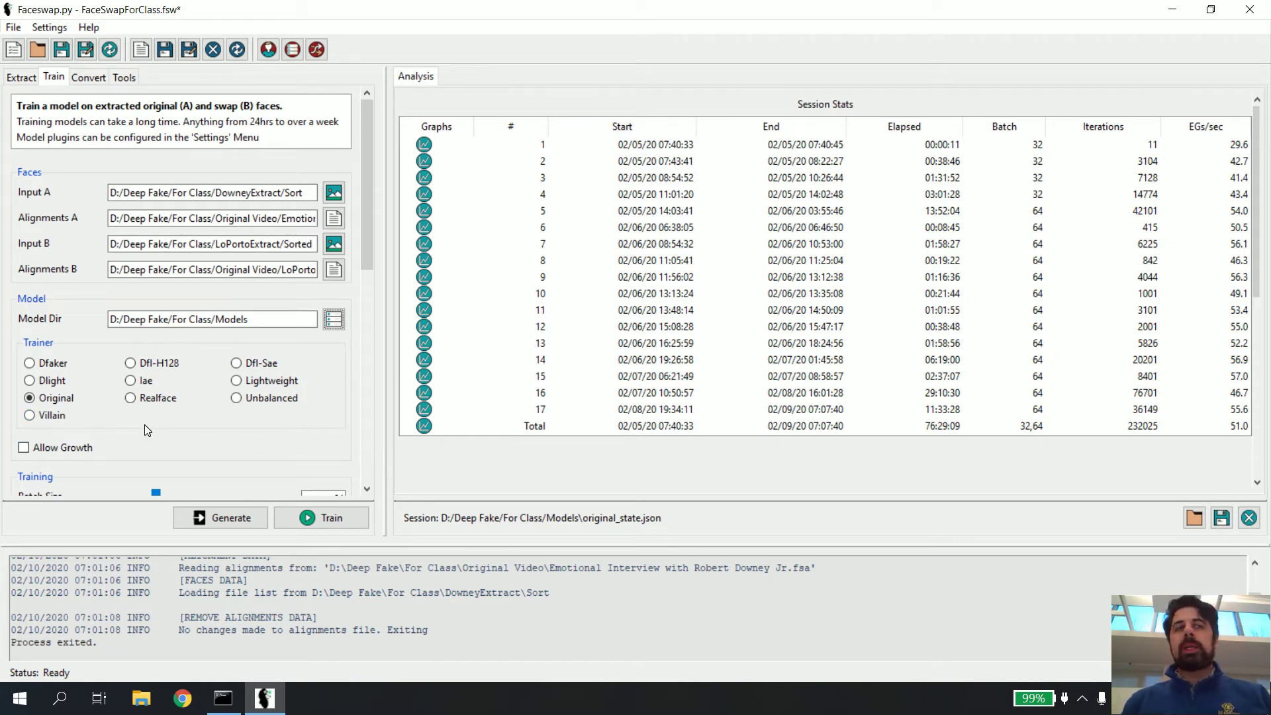
# - Review the Train options and start training the Original model
pyautogui.moveTo(368, 229); pyautogui.dragTo(377, 301)
pyautogui.click(321, 523)
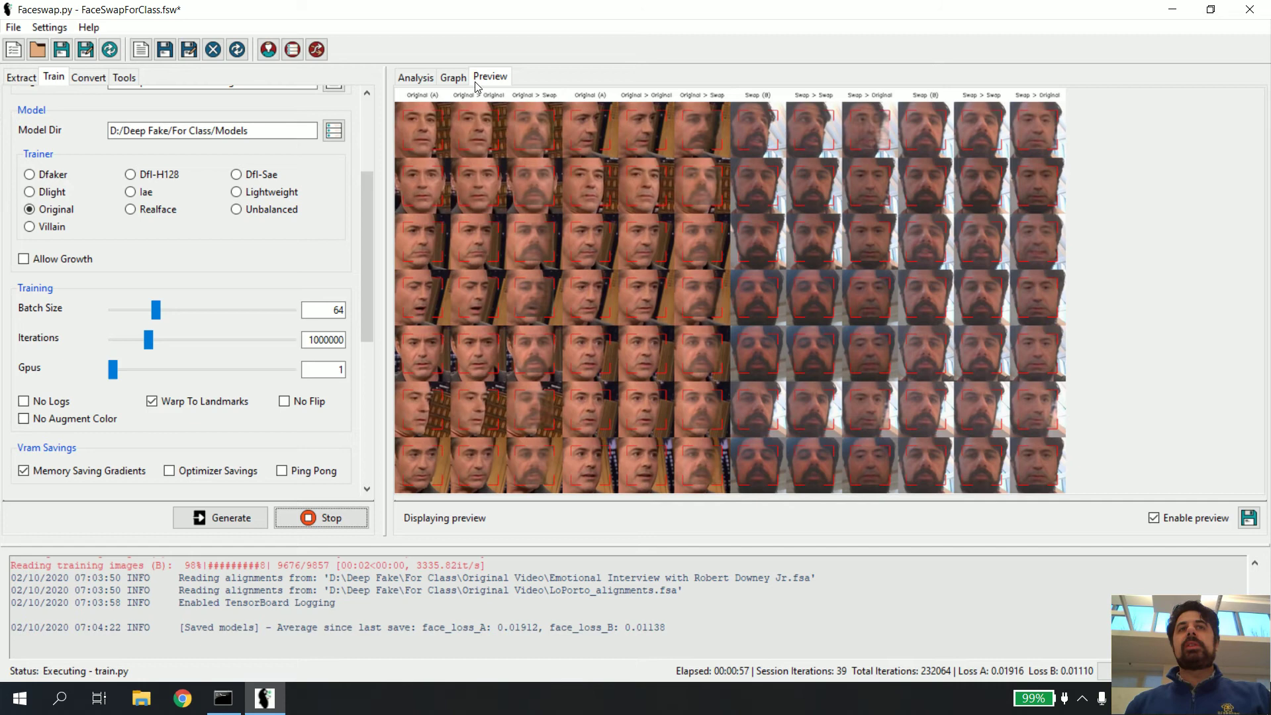
# - Show the Graph tab plotting face loss A and B against iterations
pyautogui.click(451, 79)
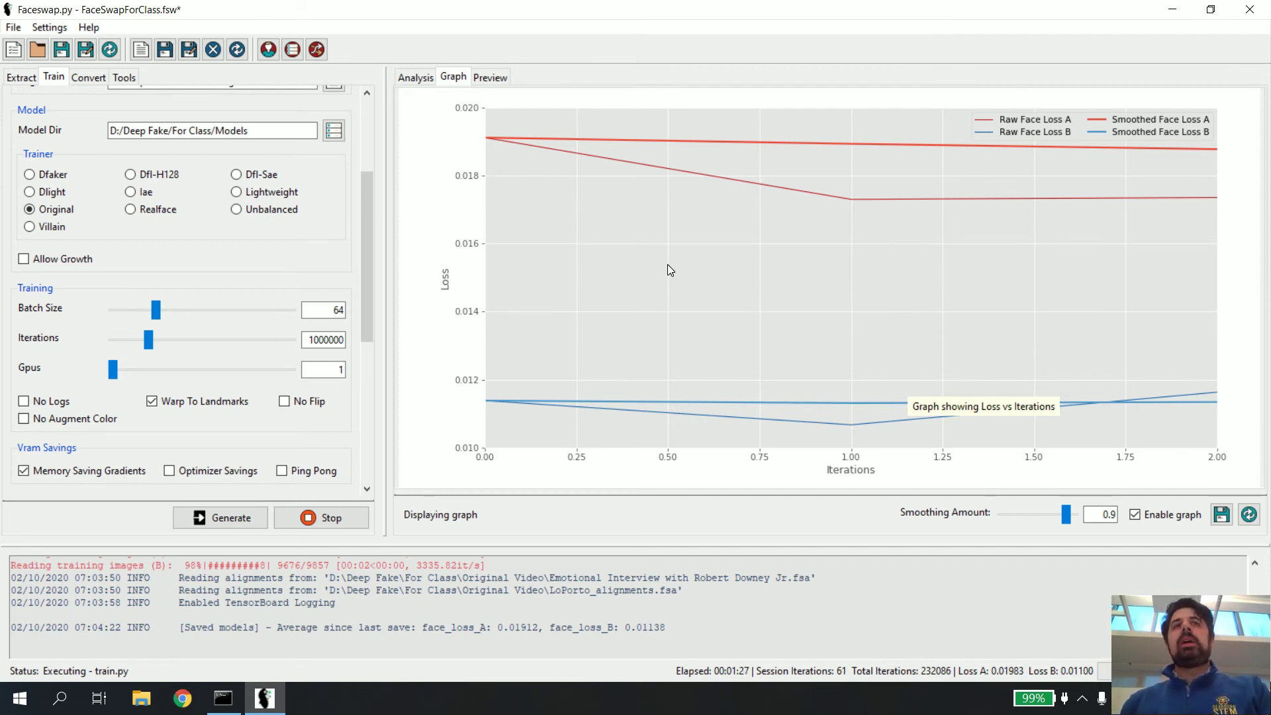
# - Show the Analysis session stats table, with session 18, and select the Total row across all sessions
pyautogui.click(416, 77)
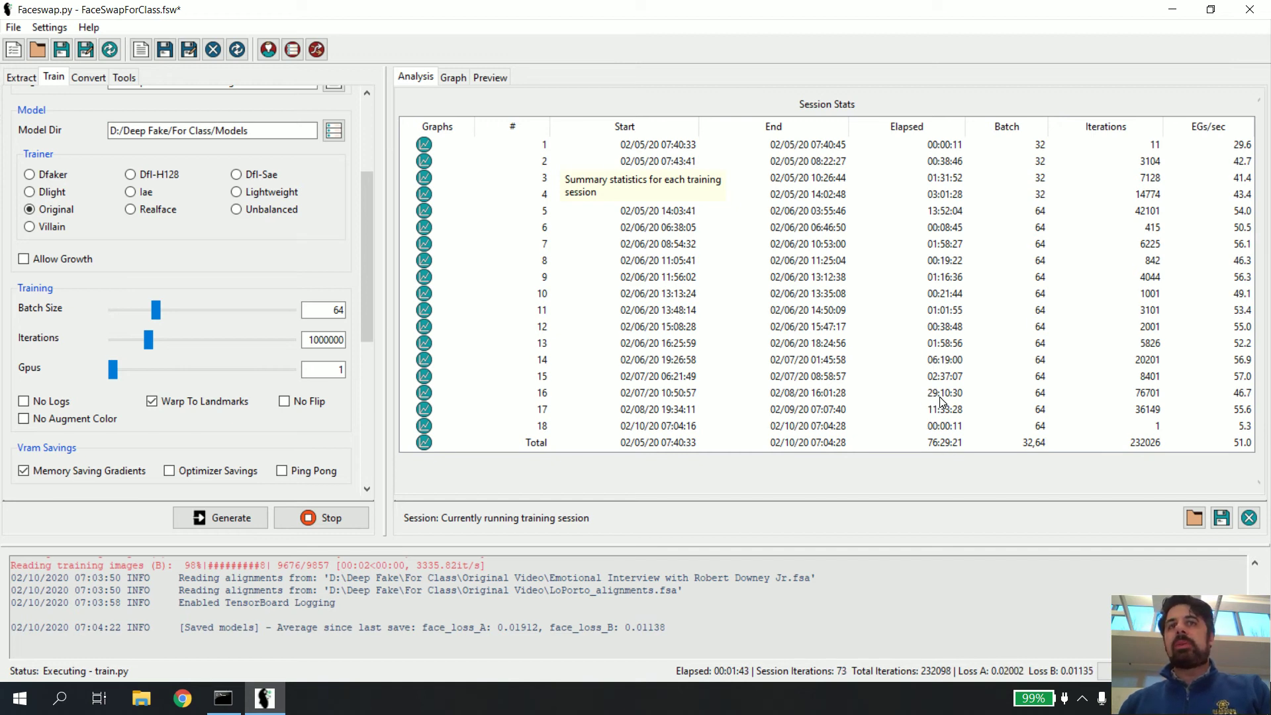
pyautogui.click(920, 448)
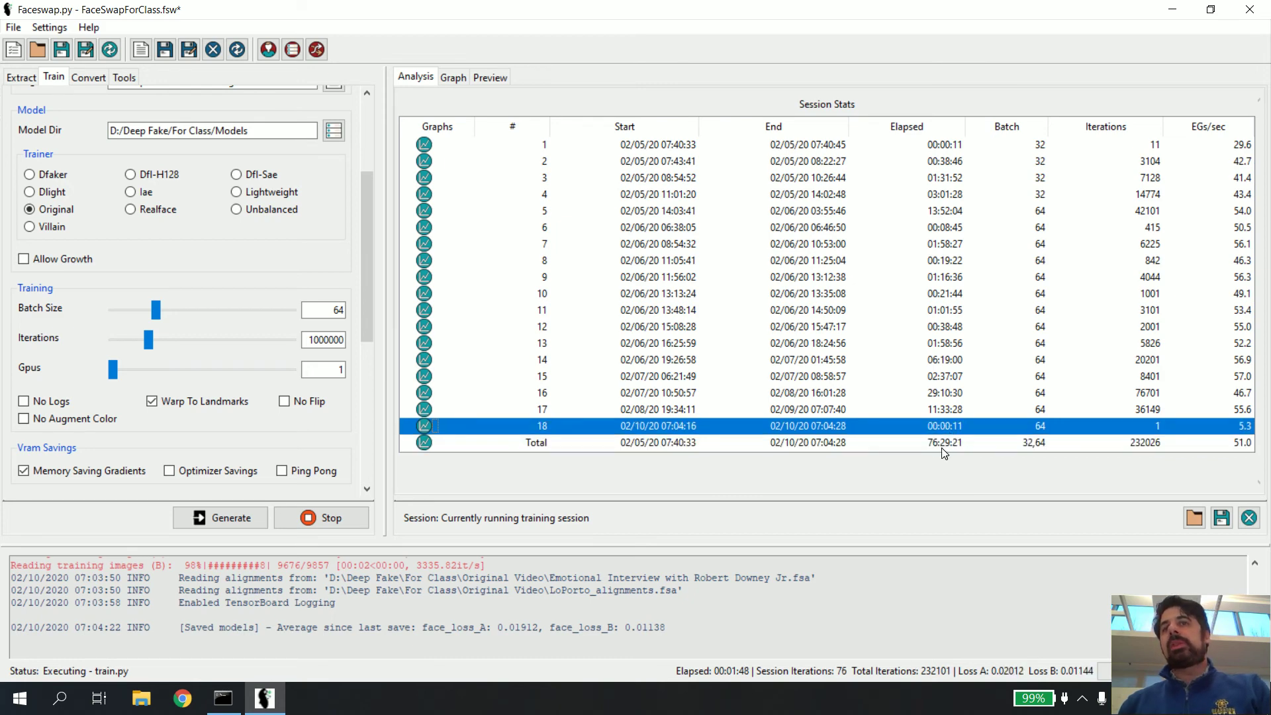
pyautogui.click(454, 77)
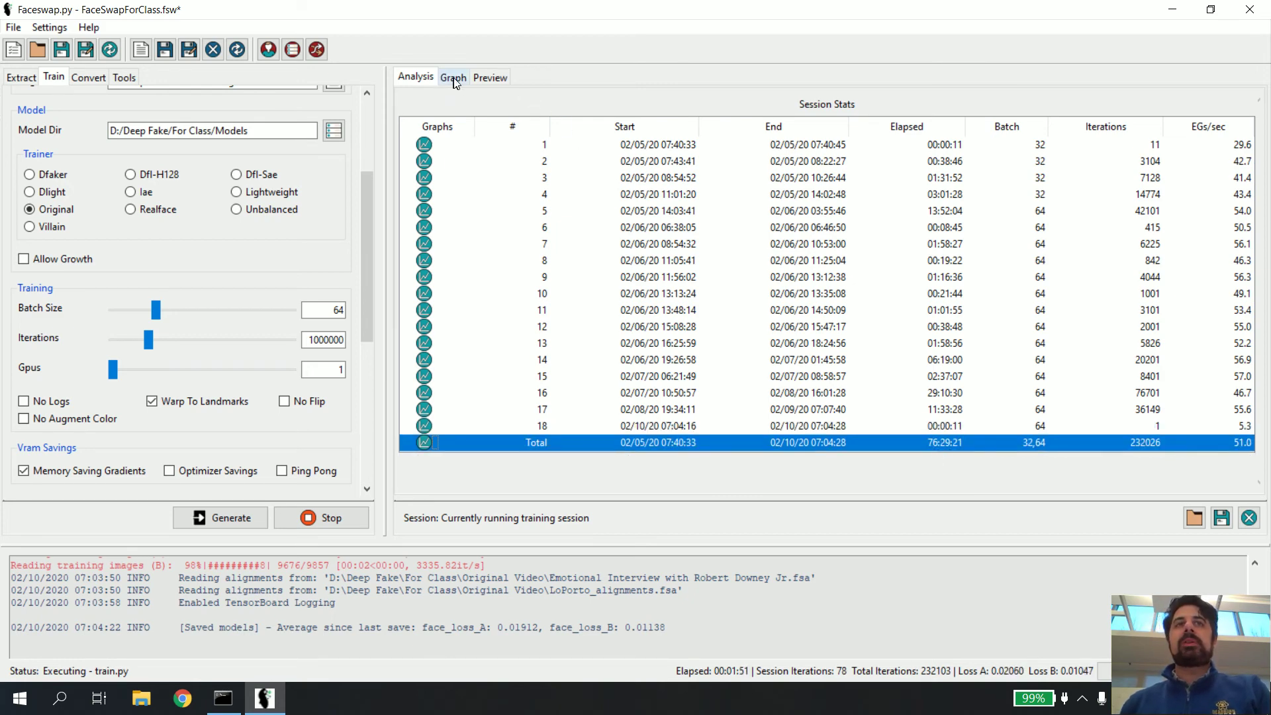
# - Switch to the Preview panel to watch swapped-face previews as training passes 232104 iterations
pyautogui.click(490, 77)
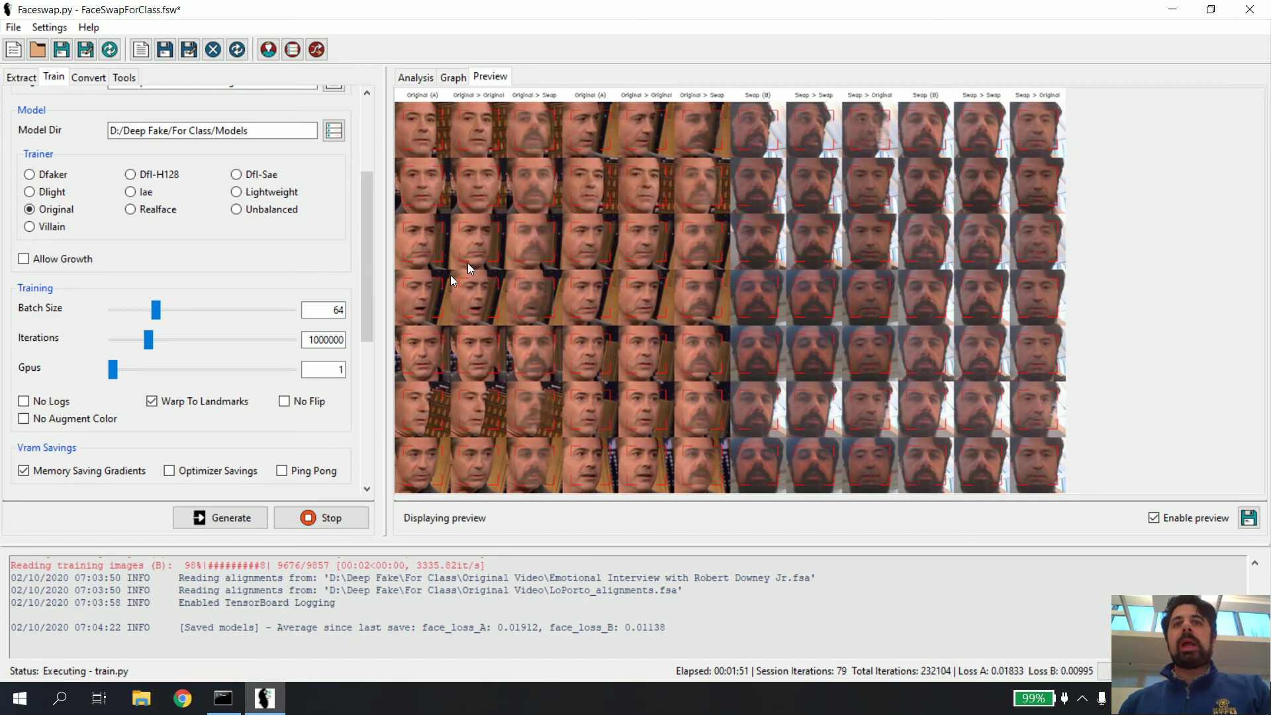